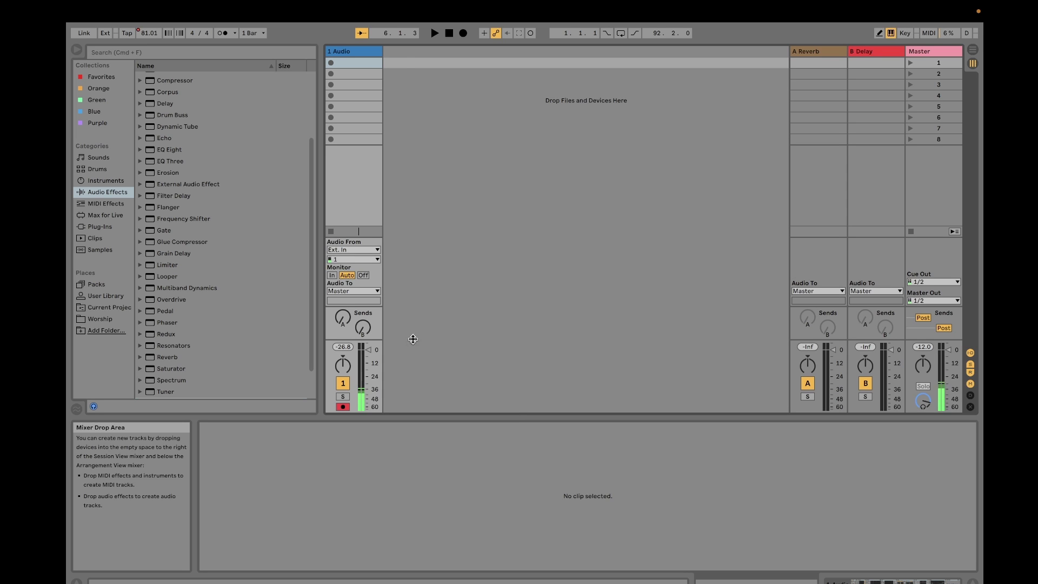
Insert a new MIDI track and load the AGML2 guitar plug-in onto it
{"action": "left_click", "coordinate": [400, 58]}
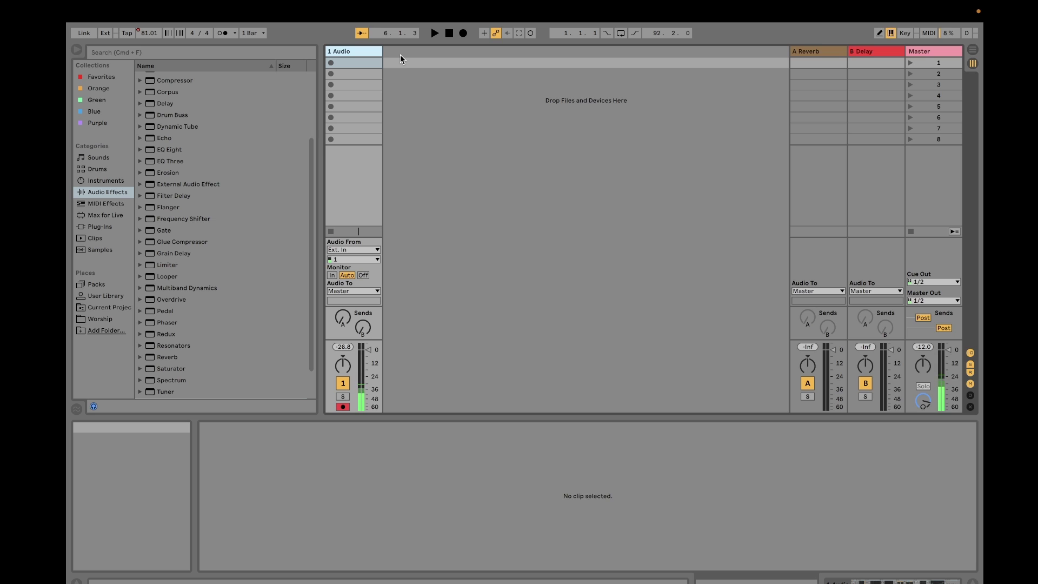
{"action": "right_click", "coordinate": [401, 56]}
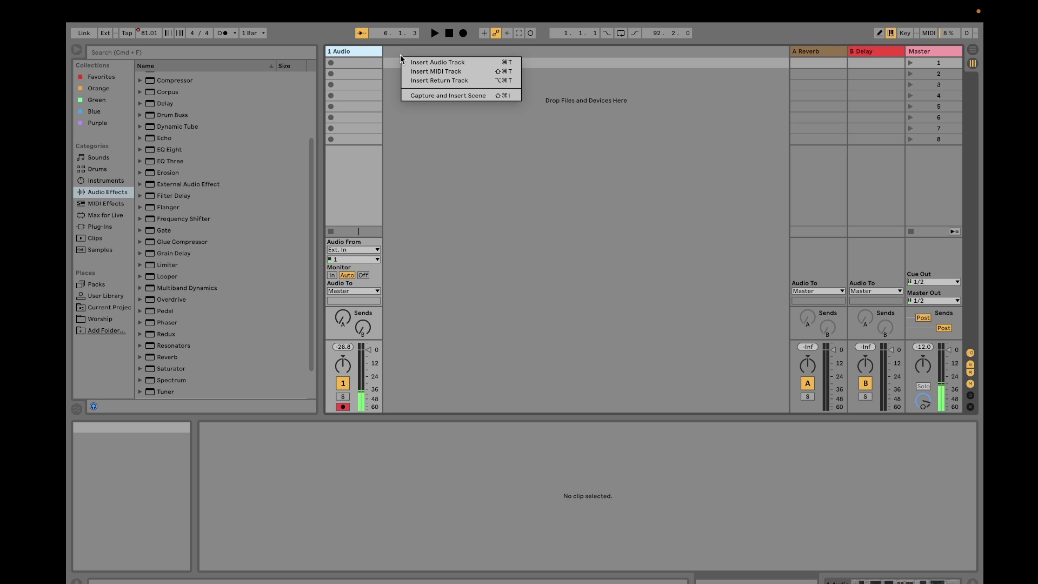
{"action": "left_click", "coordinate": [434, 74]}
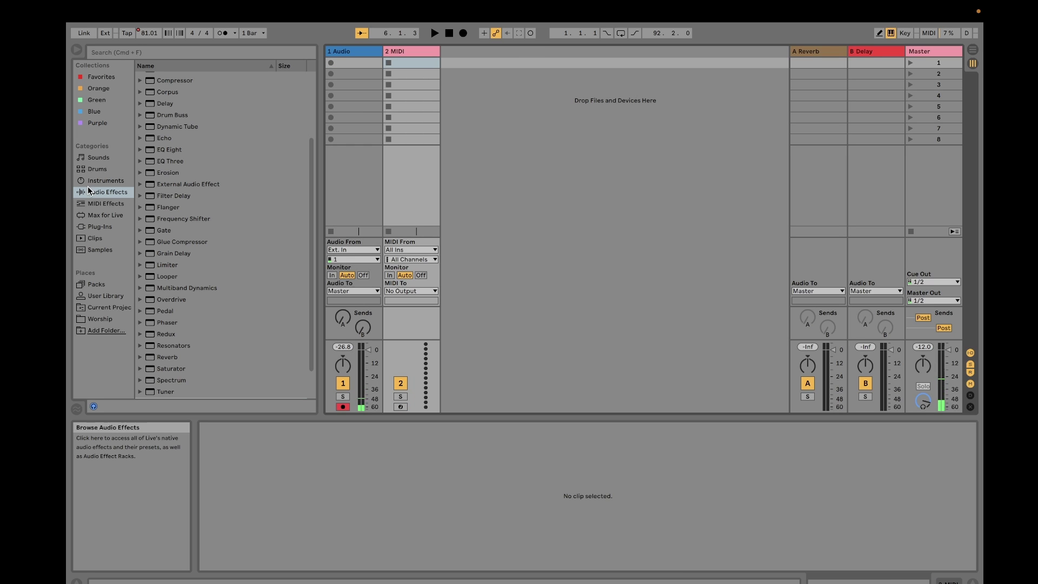
{"action": "left_click", "coordinate": [97, 230]}
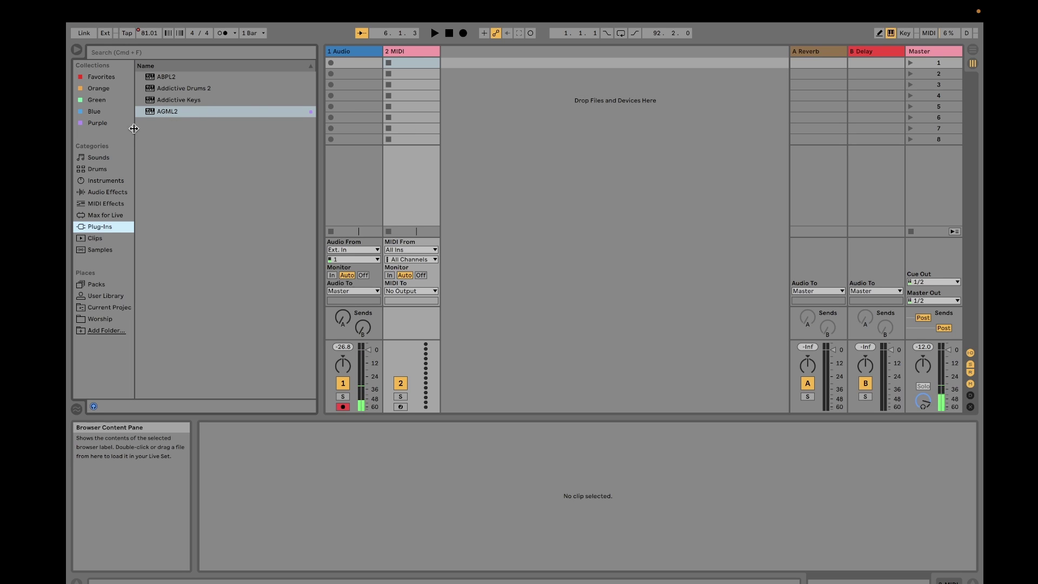
{"action": "left_click", "coordinate": [151, 114]}
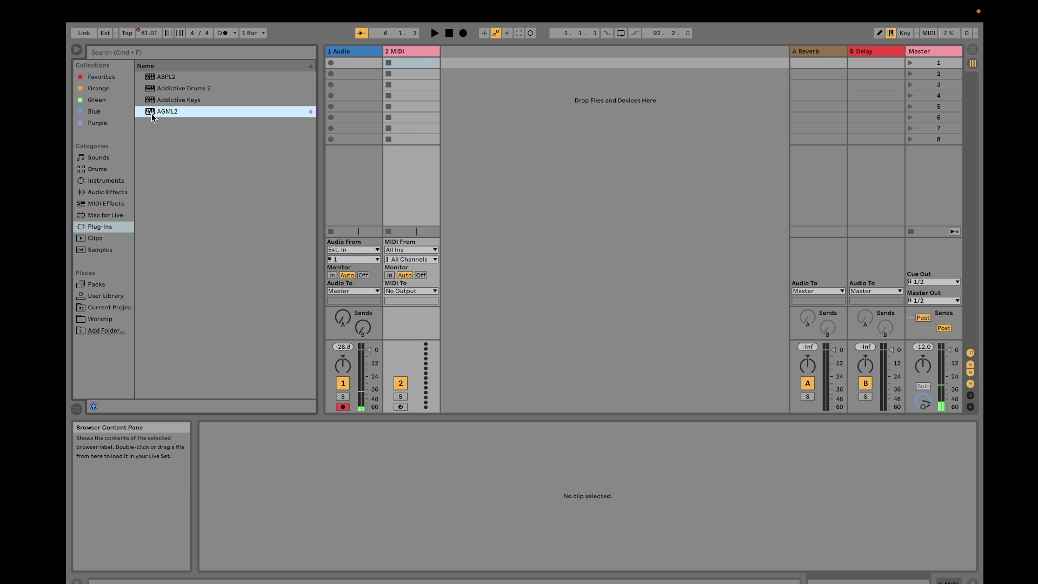
{"action": "left_click_drag", "start_coordinate": [151, 114], "coordinate": [427, 122]}
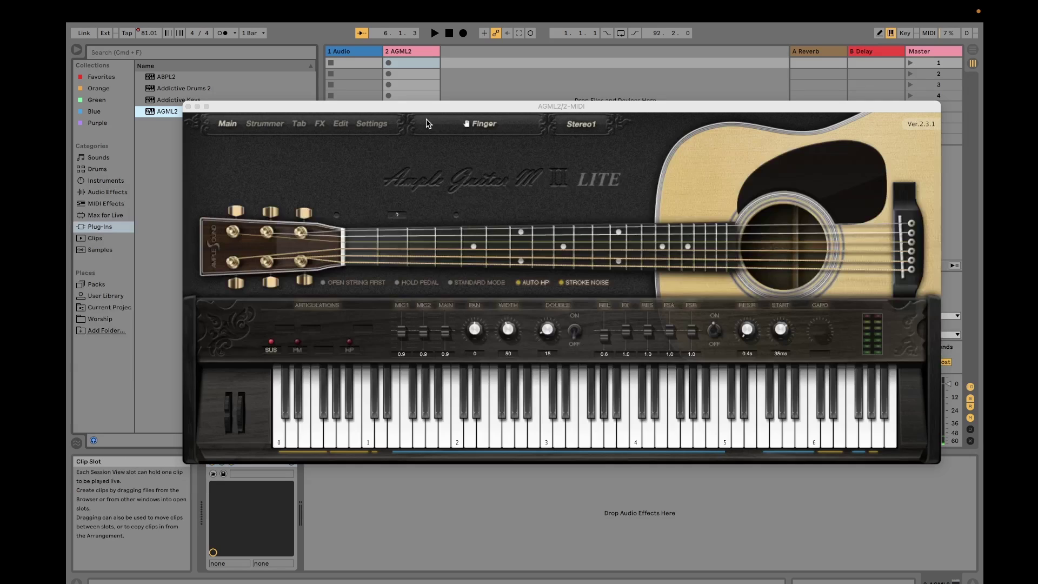
Arm the 1 Audio track for recording and open the AGML2 guitar window
{"action": "left_click", "coordinate": [363, 52]}
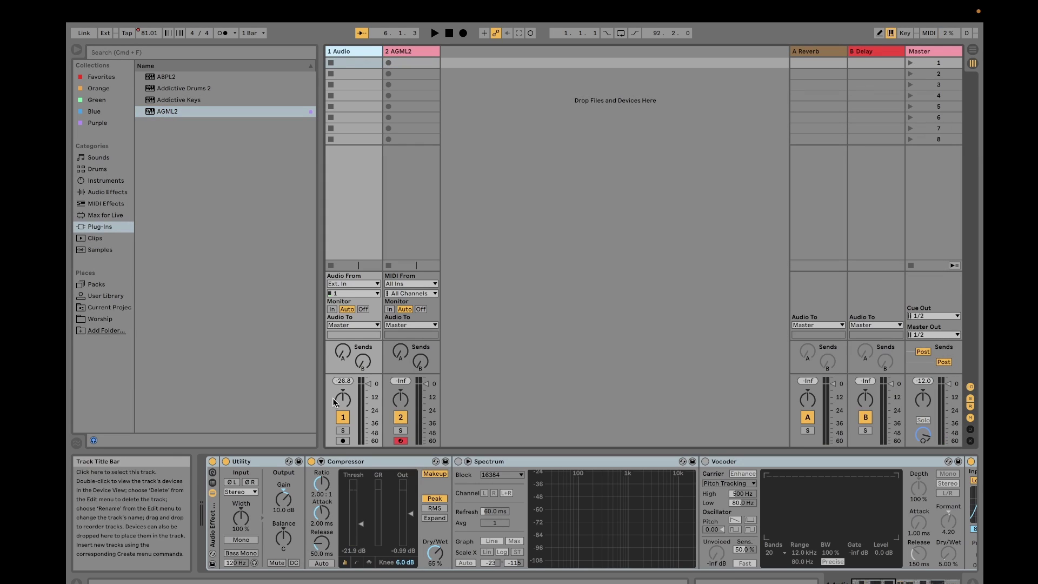
{"action": "left_click", "coordinate": [343, 441]}
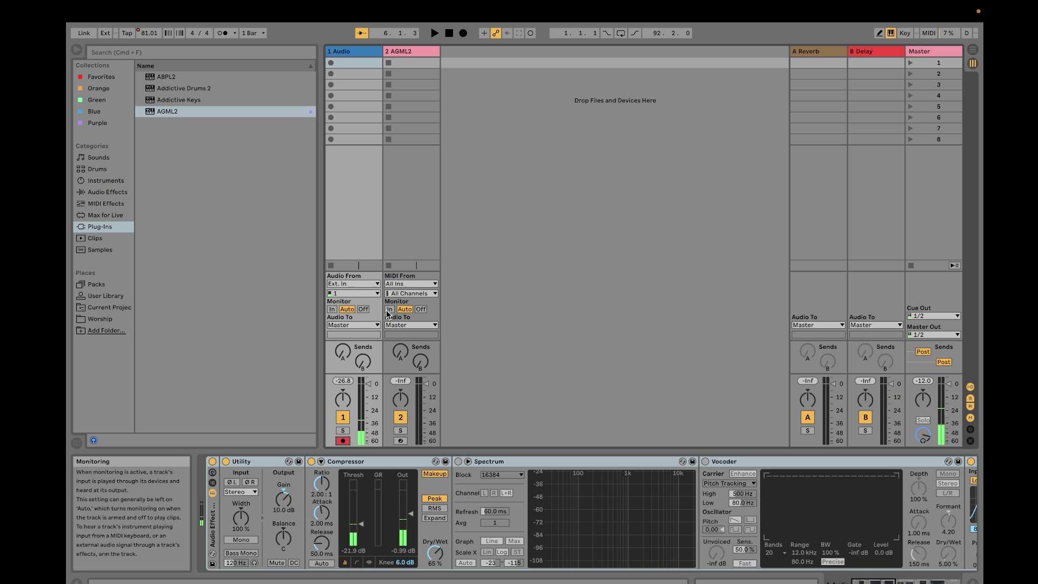
{"action": "mouse_move", "coordinate": [541, 573]}
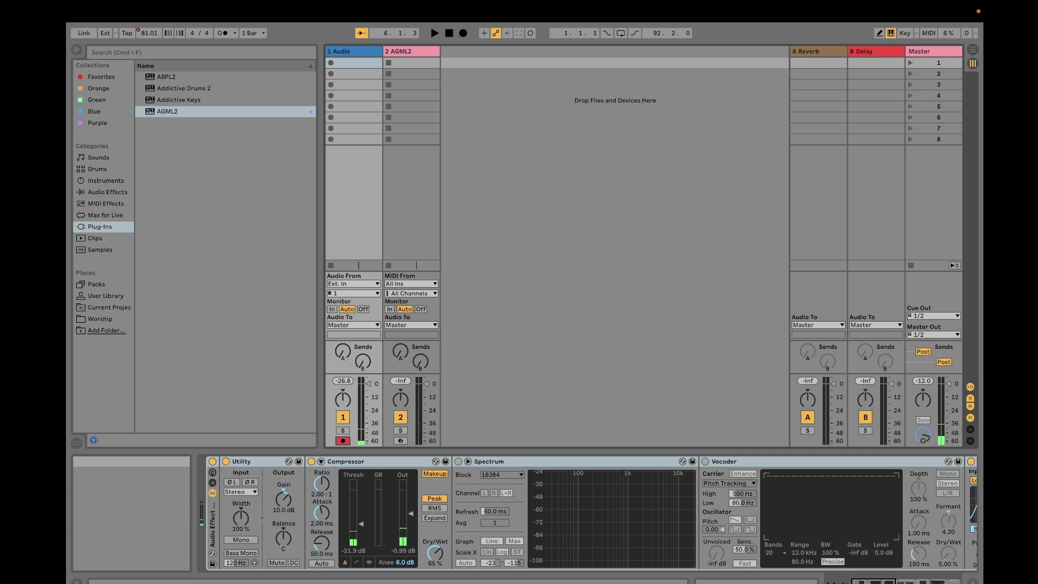
{"action": "left_click", "coordinate": [404, 49]}
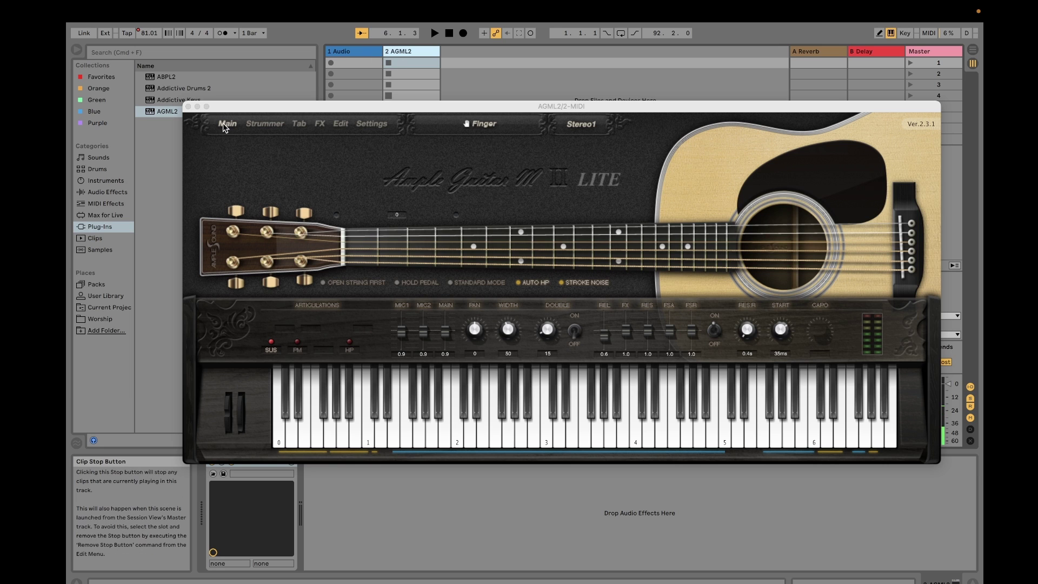
Close the Ample Guitar M II Lite plug-in window to reveal the 1 Audio and 2 AGML2 tracks
{"action": "left_click", "coordinate": [188, 106]}
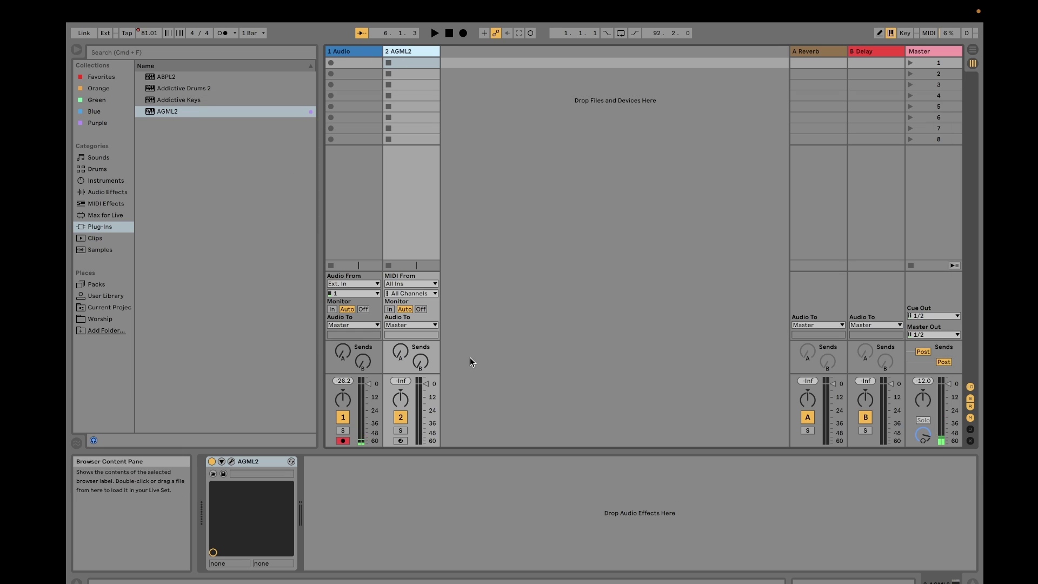
Set track 2 AGML2's monitoring to In and reopen the Ample Guitar plug-in window
{"action": "left_click", "coordinate": [389, 310]}
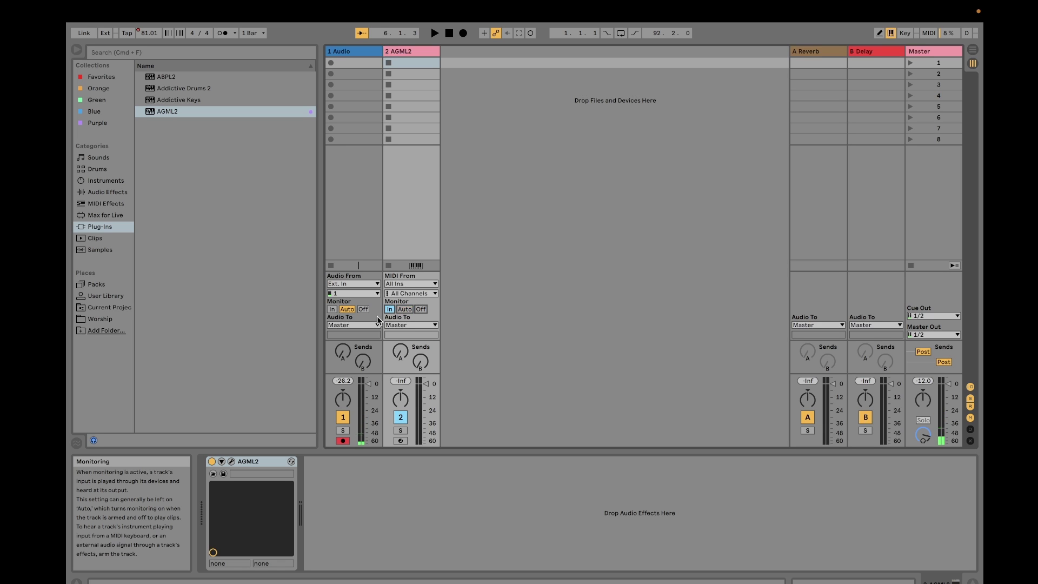
{"action": "left_click", "coordinate": [231, 461]}
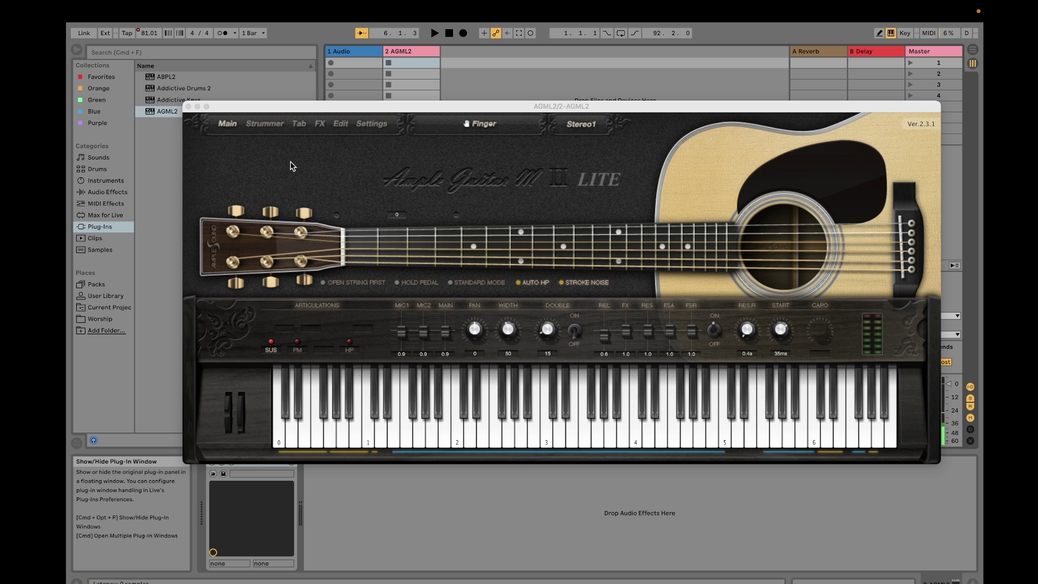
On the Strummer page, turn strum mode on, audition patterns 2–8, then choose pattern 1
{"action": "left_click", "coordinate": [264, 125]}
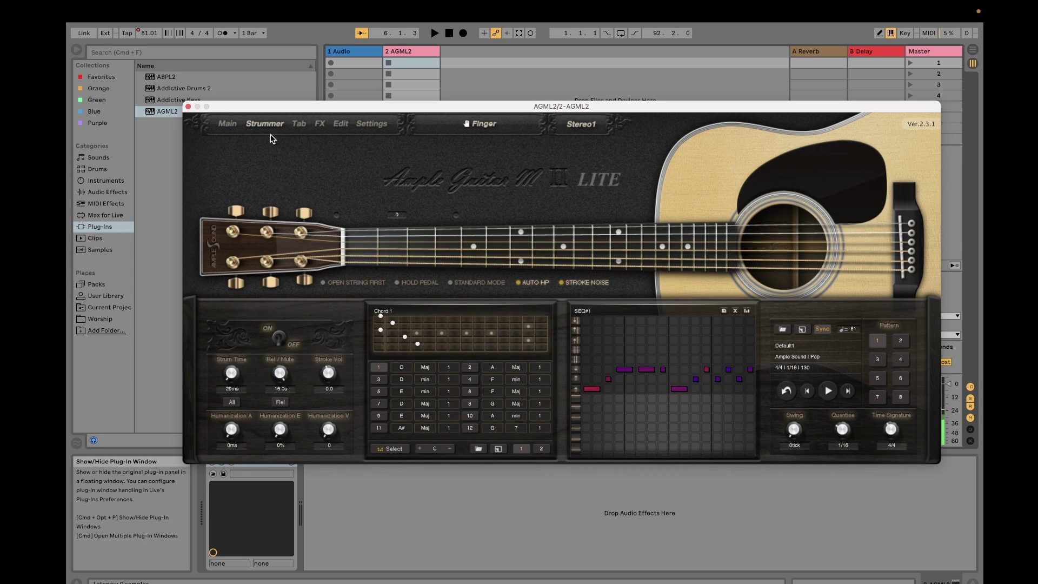
{"action": "left_click", "coordinate": [279, 342]}
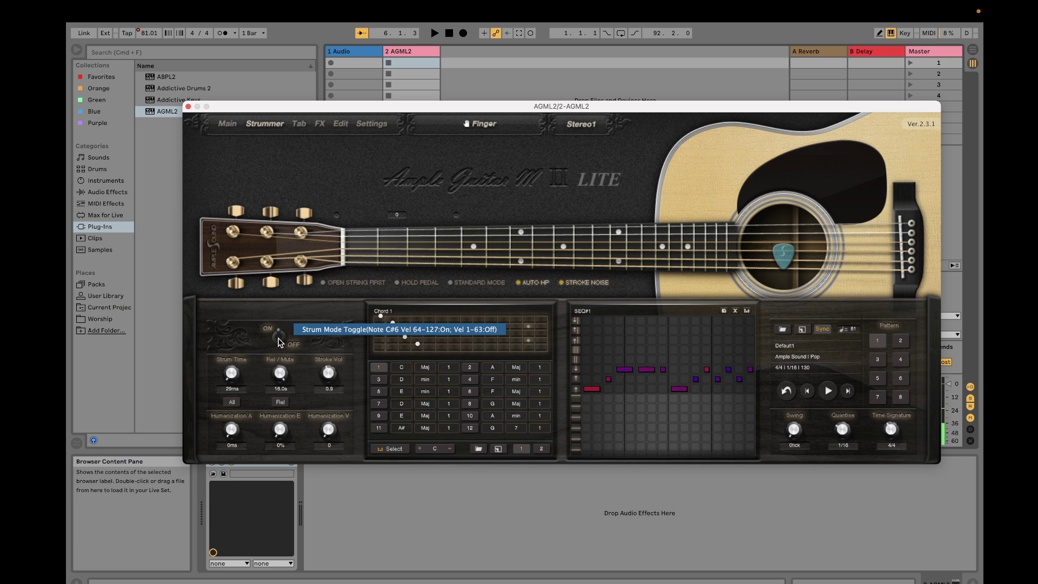
{"action": "left_click", "coordinate": [900, 345]}
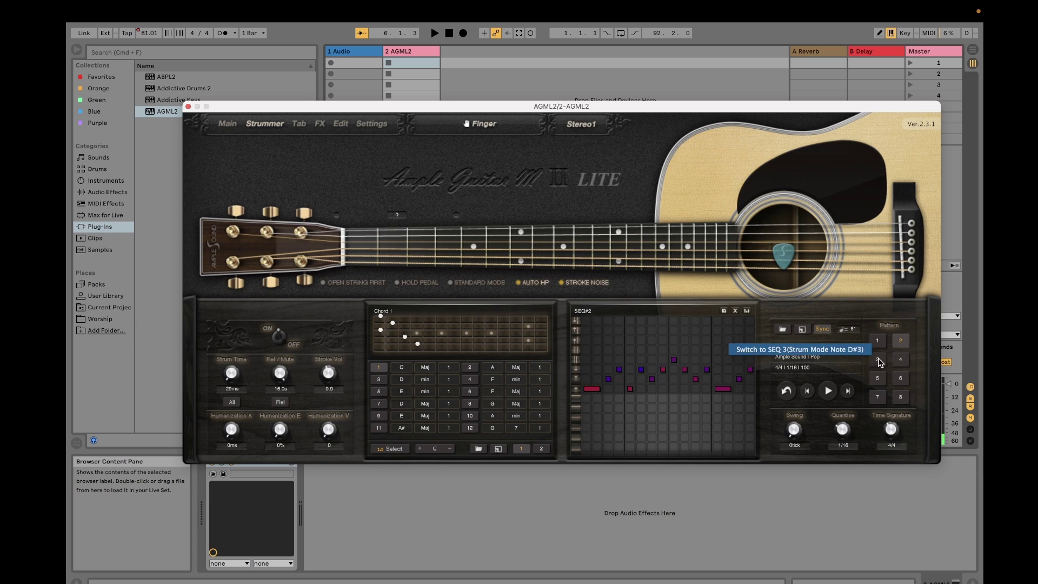
{"action": "left_click", "coordinate": [904, 362]}
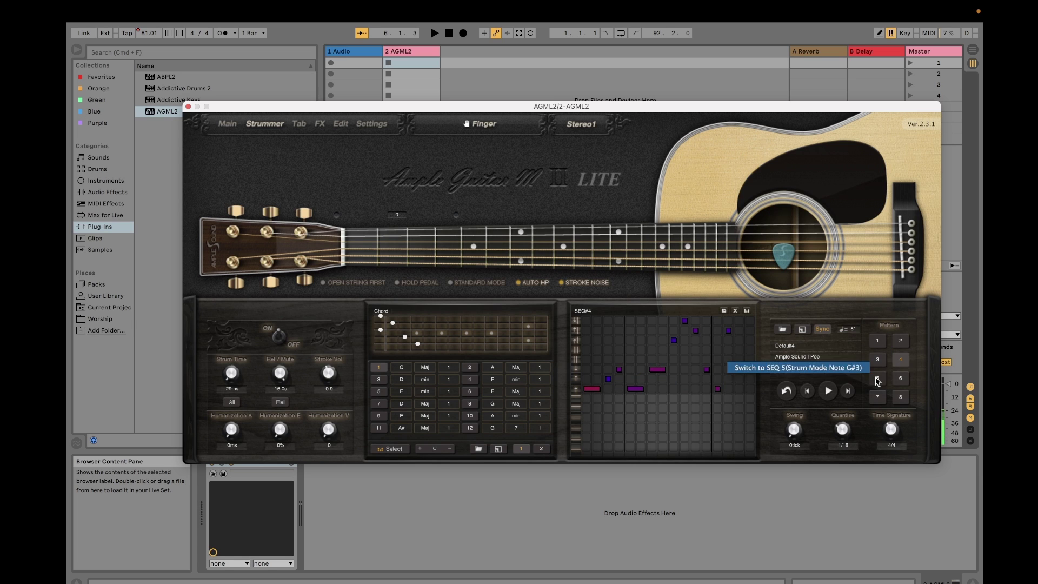
{"action": "left_click", "coordinate": [877, 378]}
{"action": "left_click", "coordinate": [878, 398]}
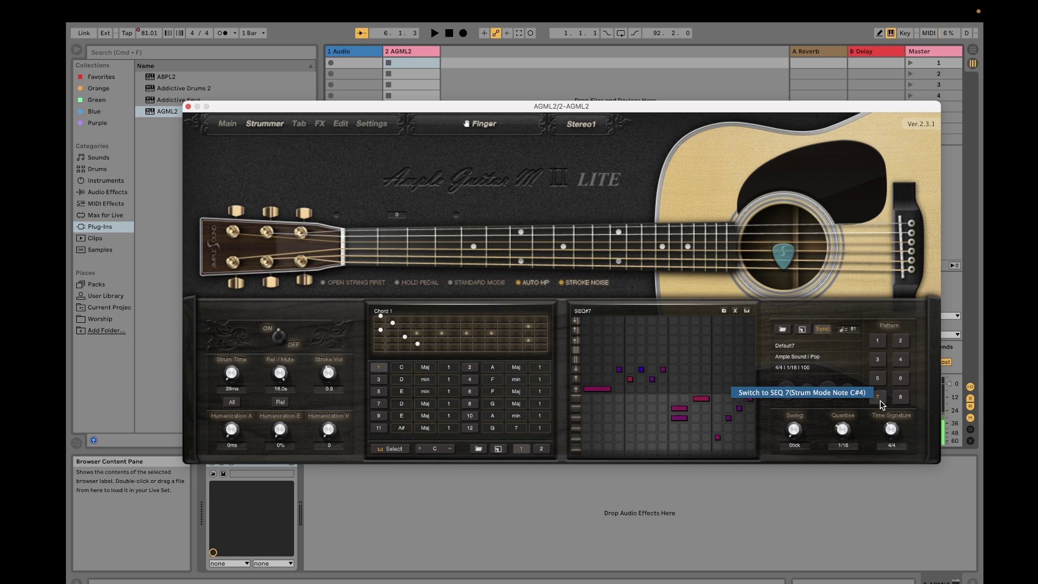
{"action": "left_click", "coordinate": [900, 397]}
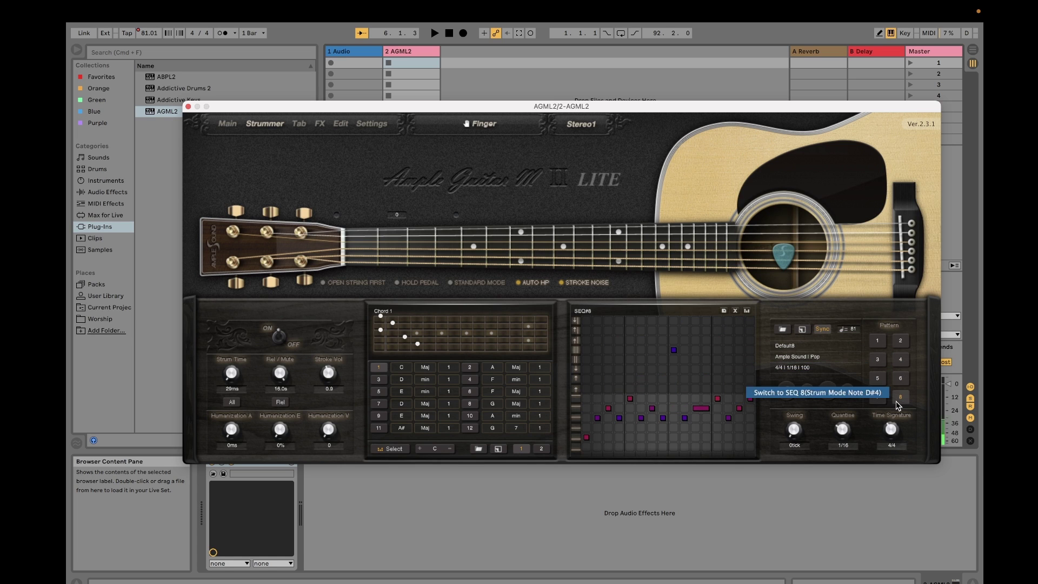
{"action": "left_click", "coordinate": [877, 345]}
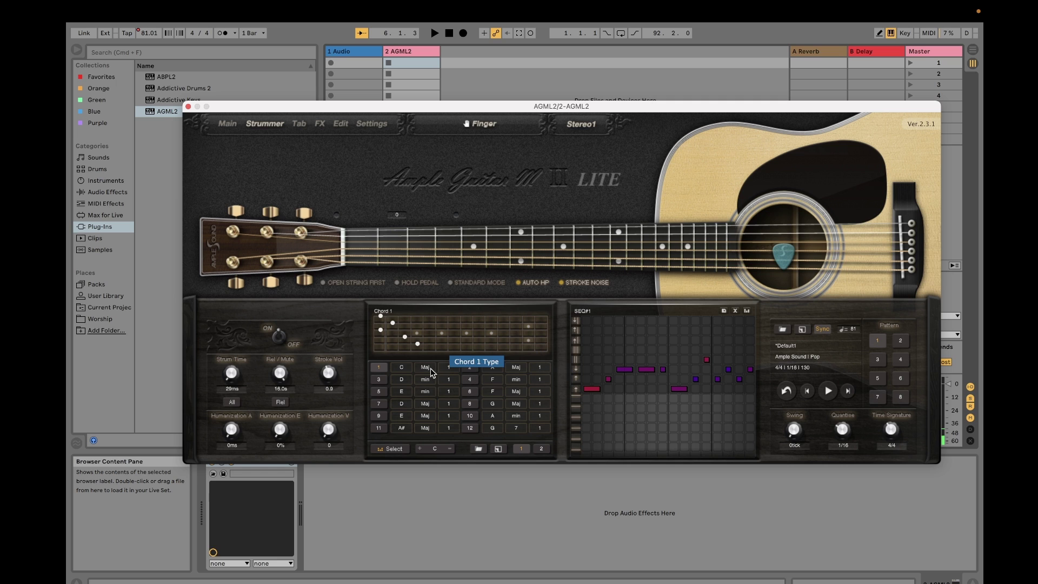
Set strummer chord roots: chord 1 to G, chord 3 to E, chord 5 to C
{"action": "left_click", "coordinate": [403, 373]}
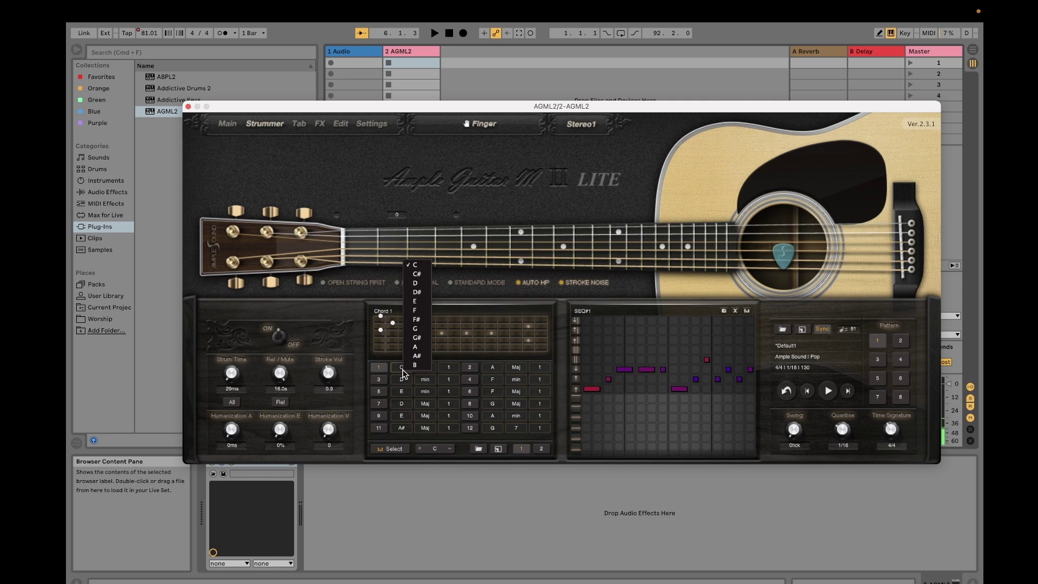
{"action": "left_click", "coordinate": [418, 333]}
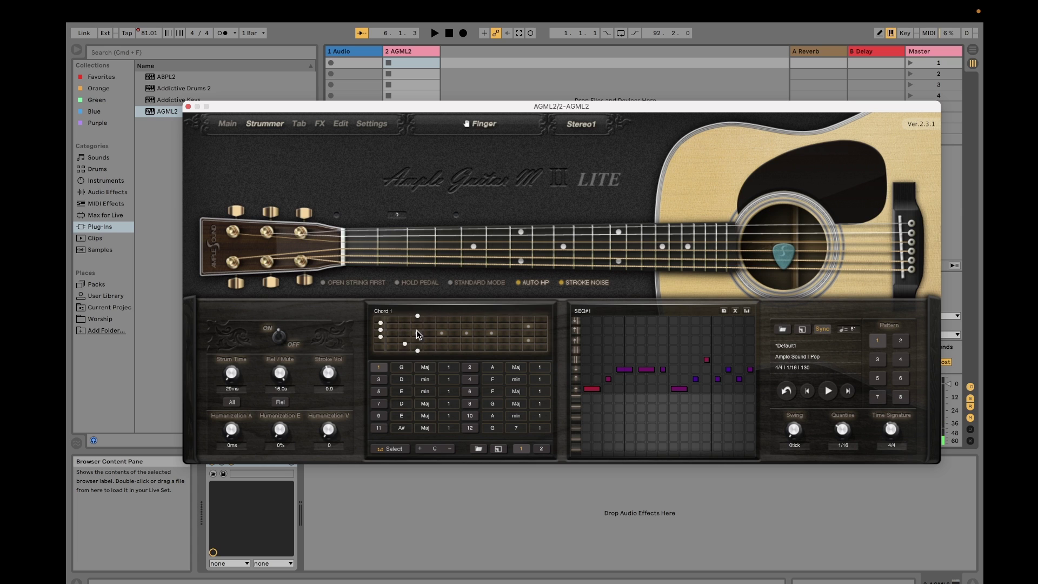
{"action": "left_click", "coordinate": [401, 379]}
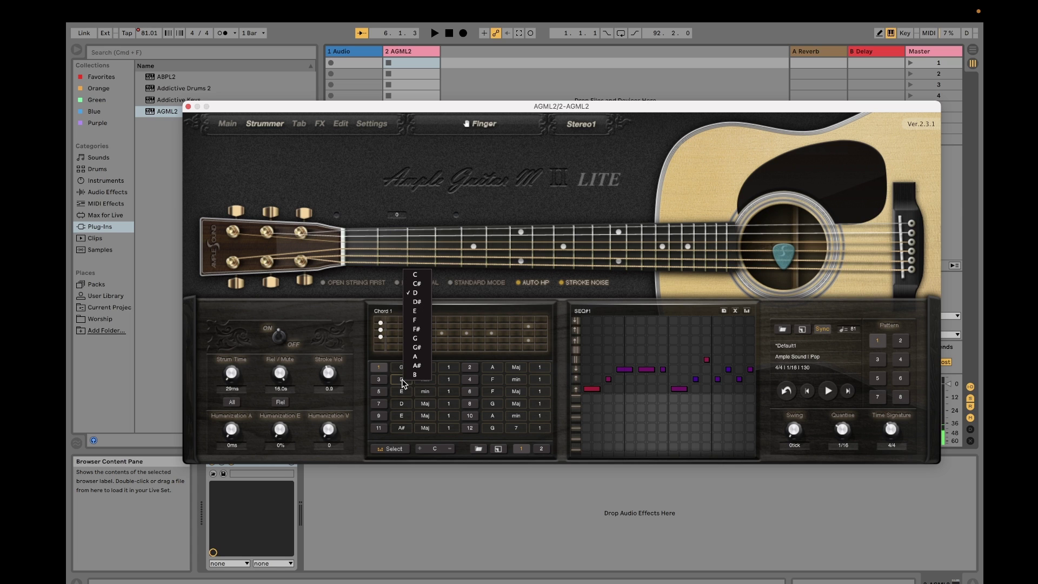
{"action": "left_click", "coordinate": [415, 311]}
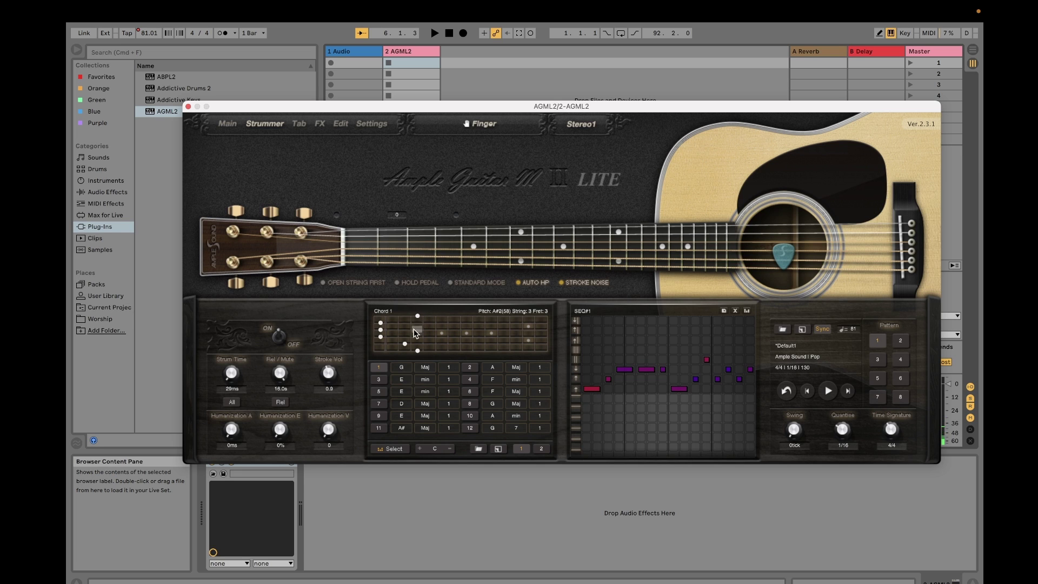
{"action": "left_click", "coordinate": [405, 399]}
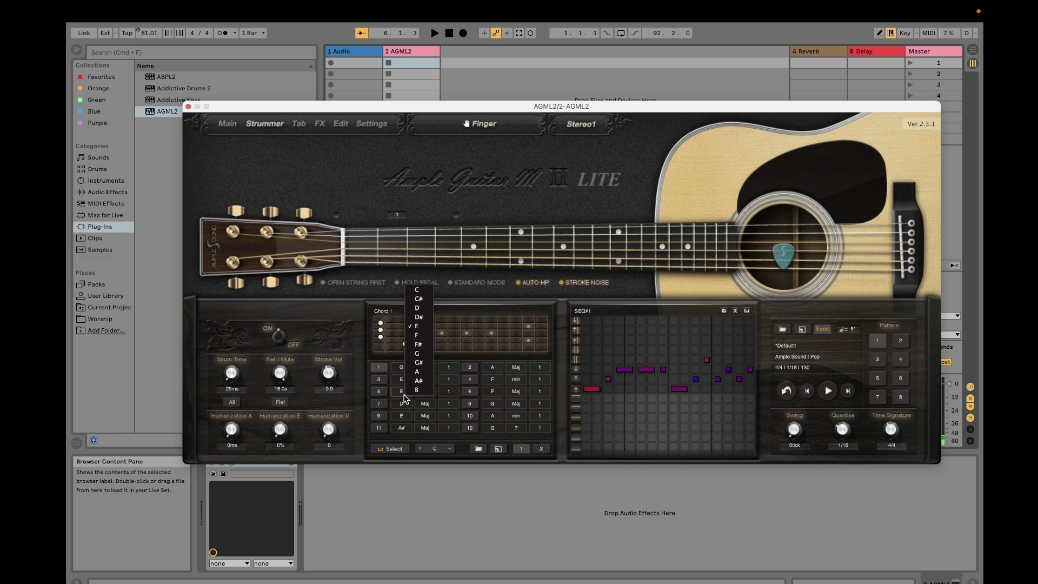
{"action": "left_click", "coordinate": [420, 293]}
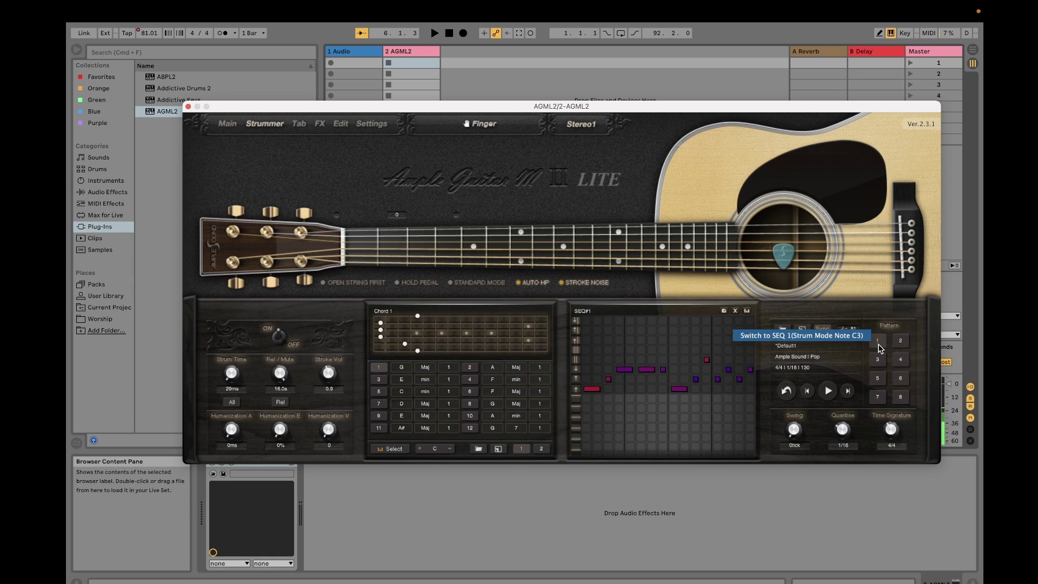
Audition chords 3 and 5 with the strum sequence, then change chord 5 from minor to major
{"action": "left_click", "coordinate": [829, 395]}
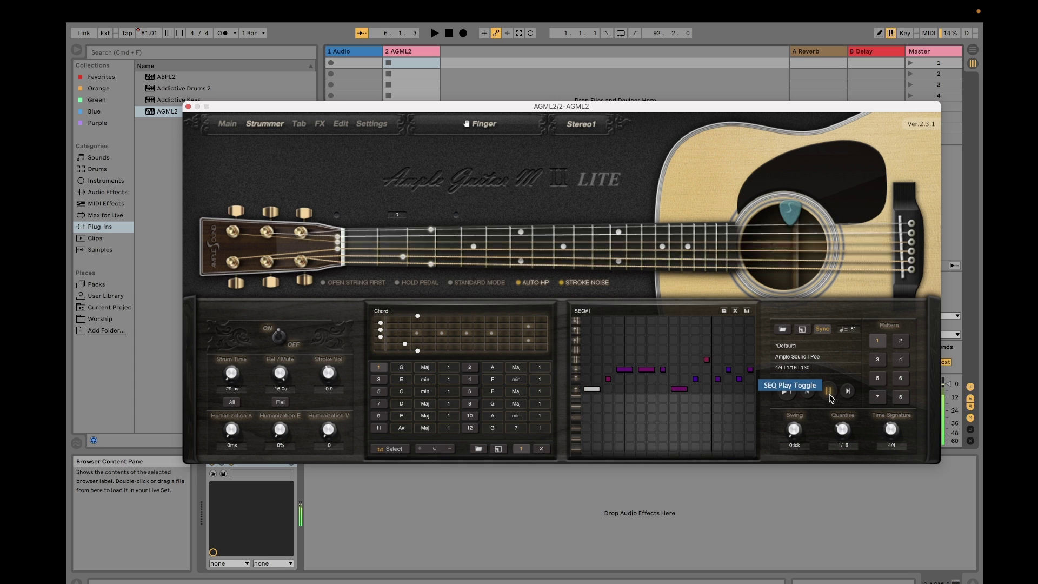
{"action": "left_click", "coordinate": [380, 381]}
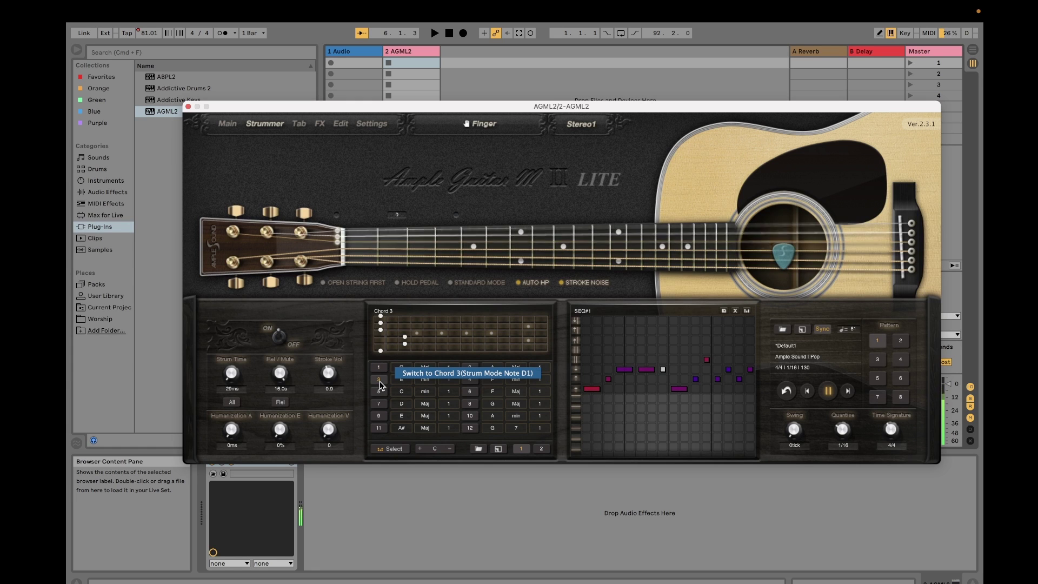
{"action": "left_click", "coordinate": [379, 394]}
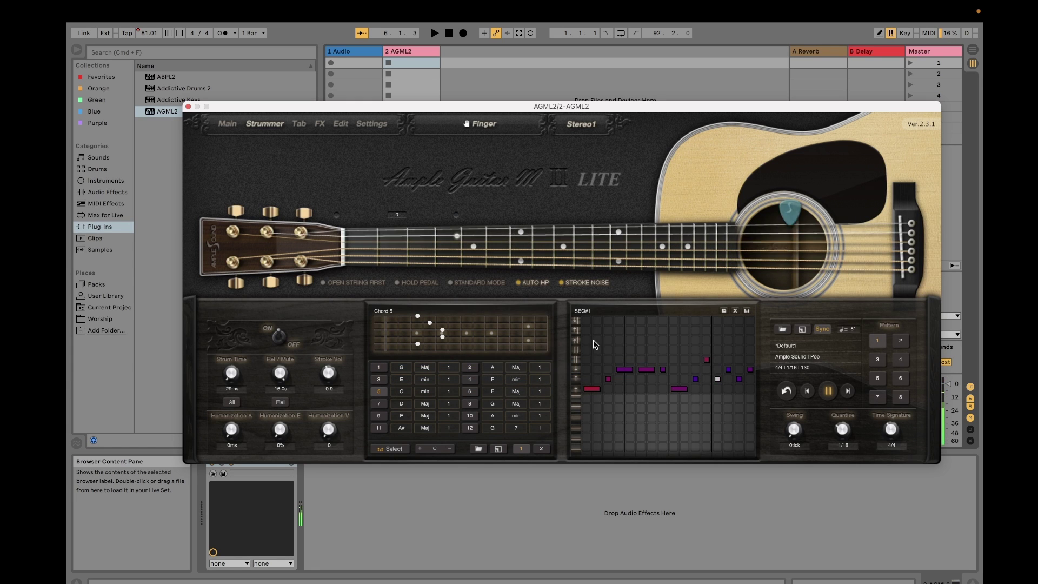
{"action": "left_click", "coordinate": [828, 390]}
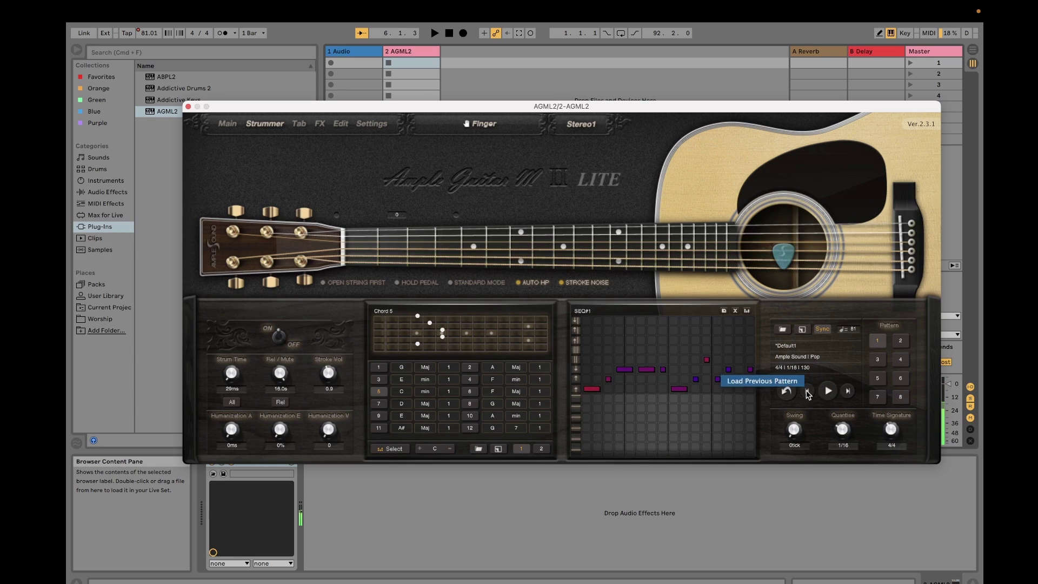
{"action": "left_click", "coordinate": [427, 394]}
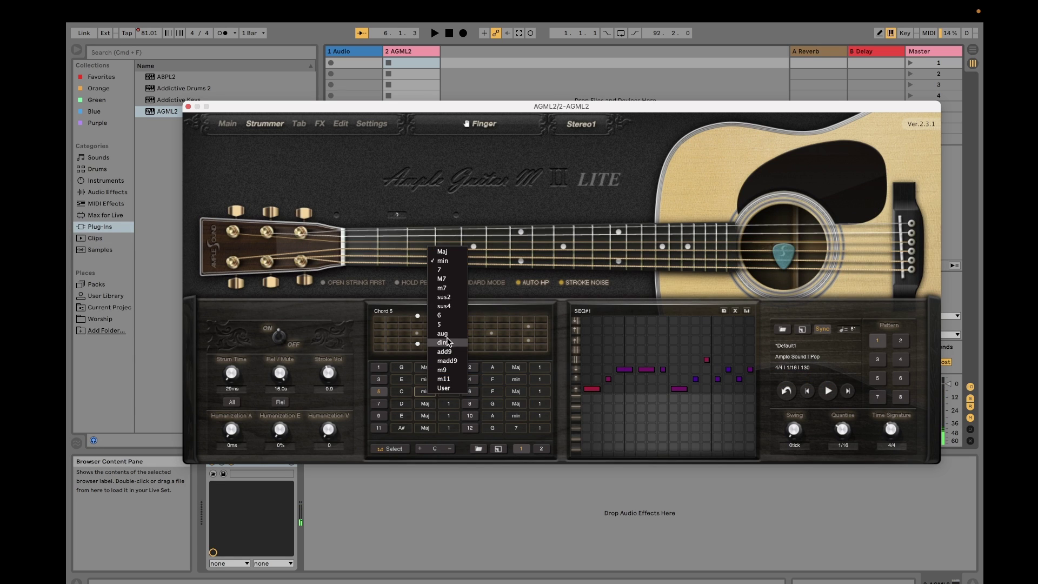
{"action": "left_click", "coordinate": [447, 252]}
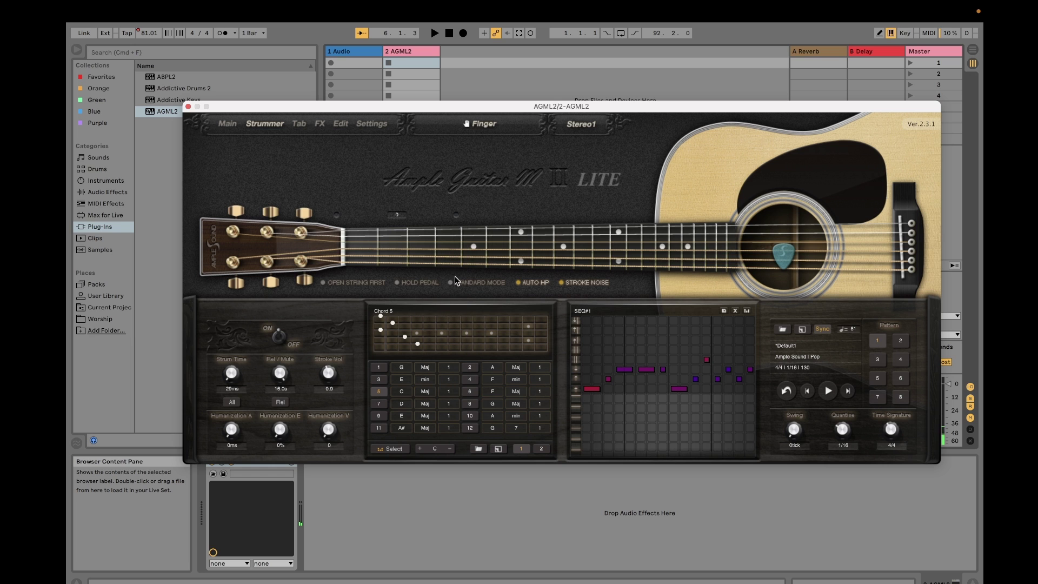
Play the strum pattern through chords 1, 3, 5 and 7 (G, Em, C, D), then stop
{"action": "left_click", "coordinate": [379, 368]}
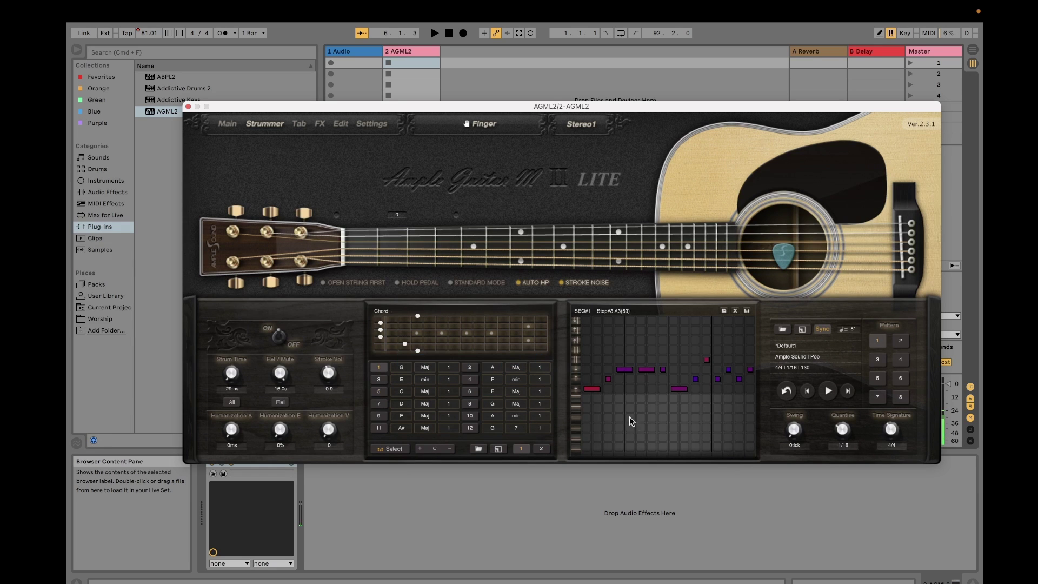
{"action": "left_click", "coordinate": [830, 394]}
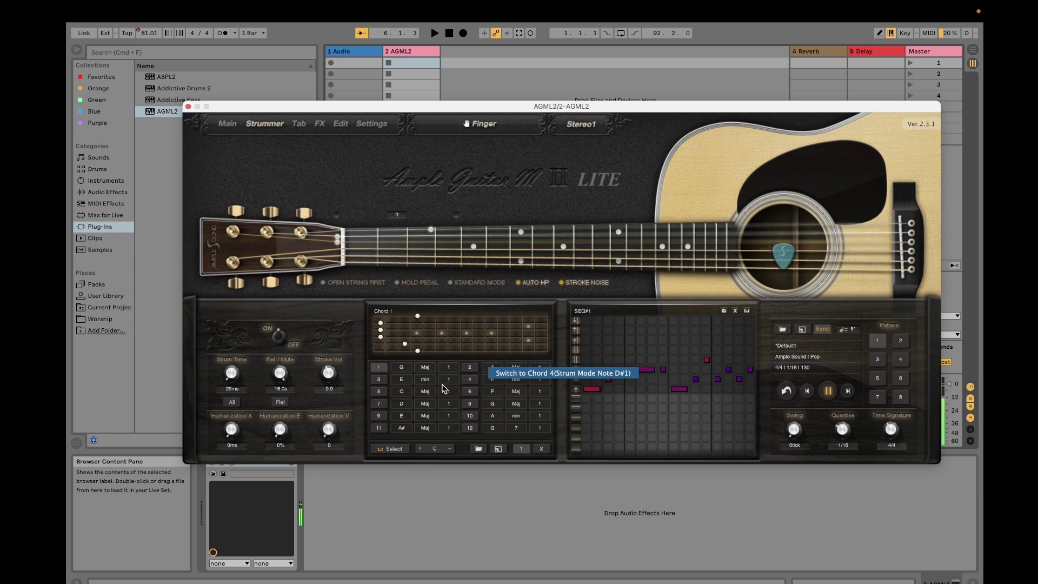
{"action": "left_click", "coordinate": [381, 384]}
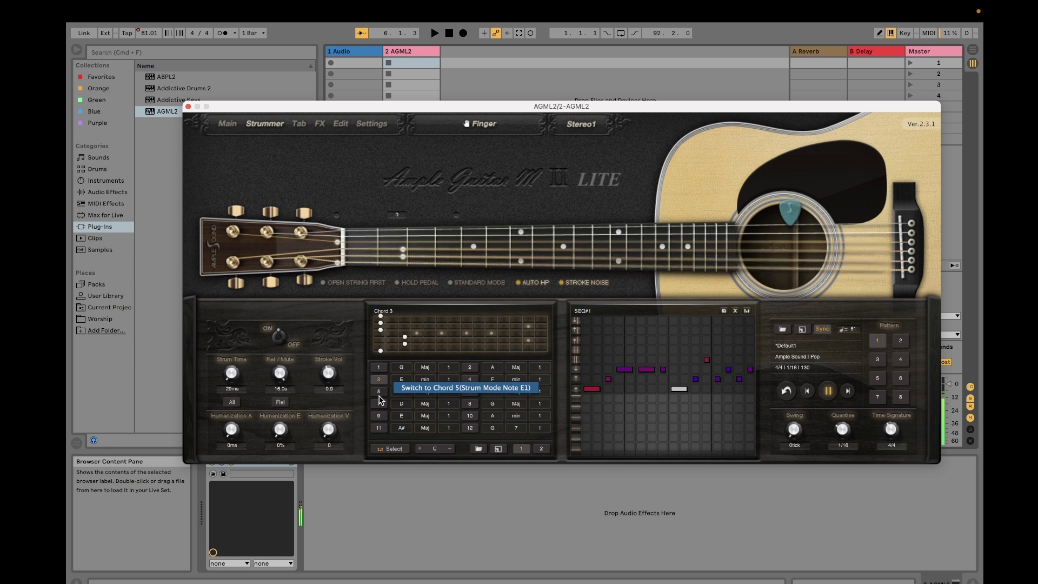
{"action": "left_click", "coordinate": [379, 394]}
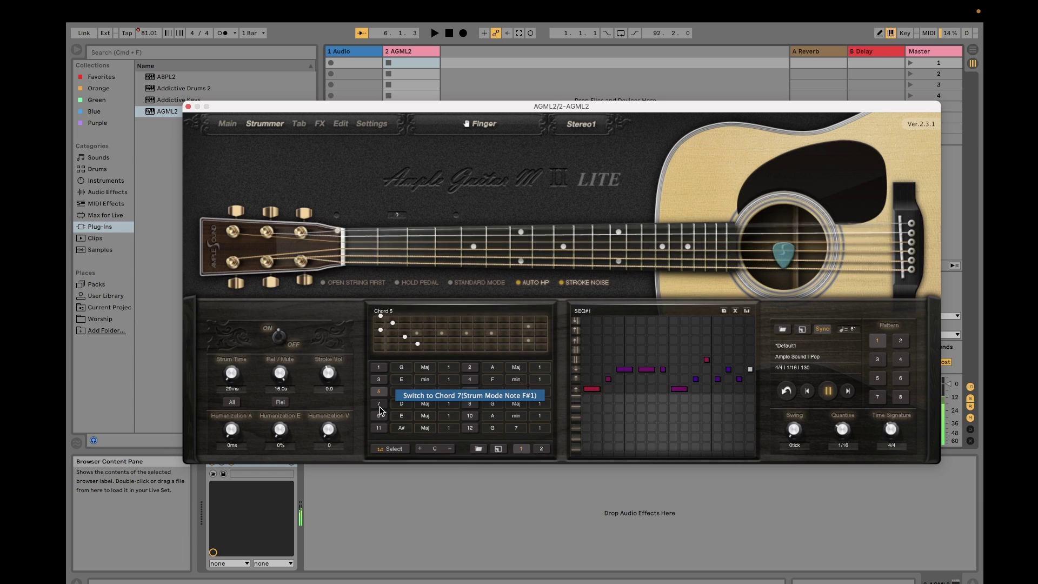
{"action": "left_click", "coordinate": [381, 406]}
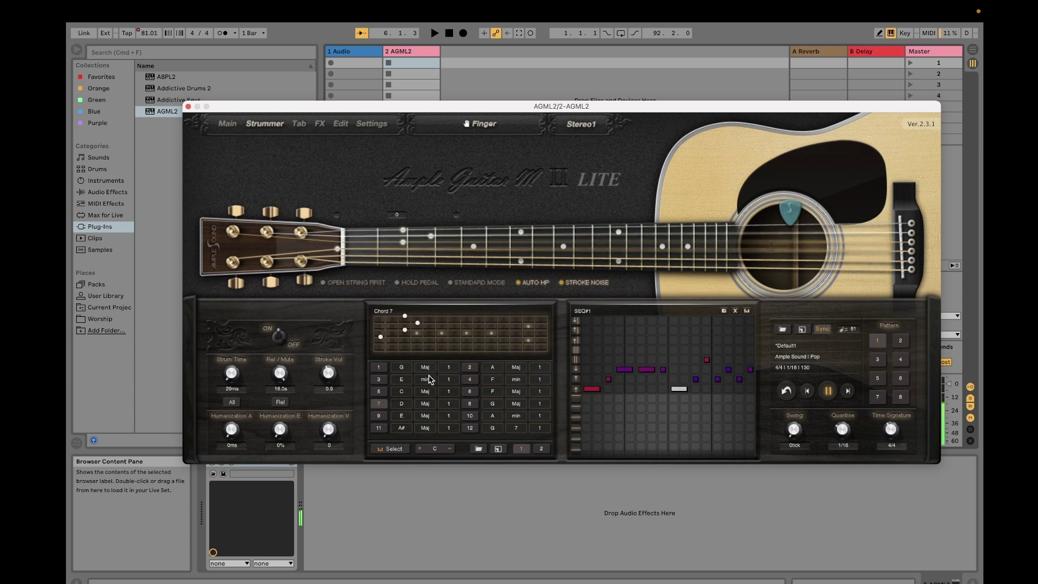
{"action": "left_click", "coordinate": [828, 391]}
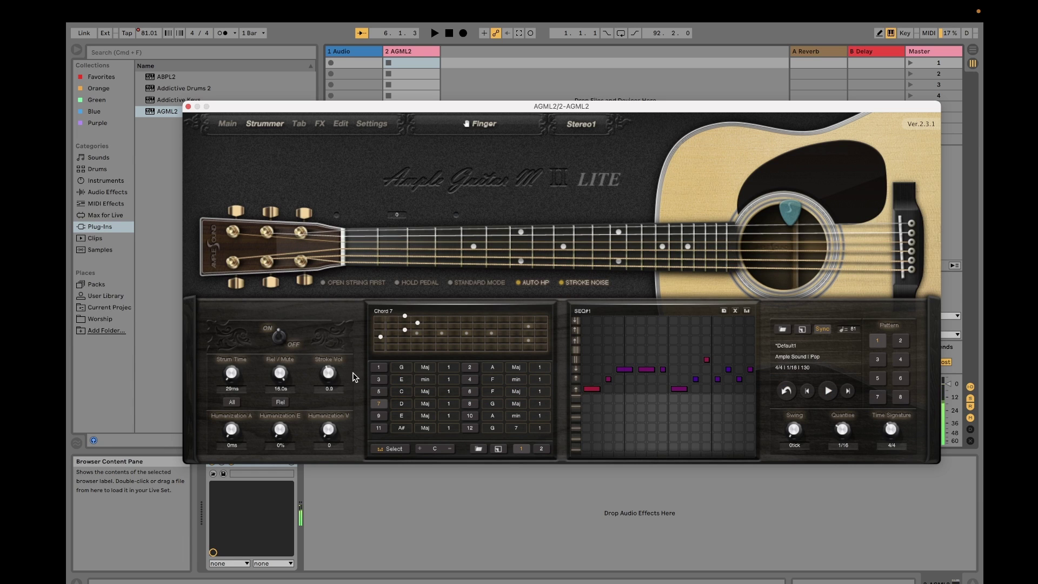
{"action": "left_click", "coordinate": [380, 367]}
Switch to Arrangement view and close the guitar plug-in window
{"action": "left_click_drag", "start_coordinate": [590, 114], "coordinate": [614, 225]}
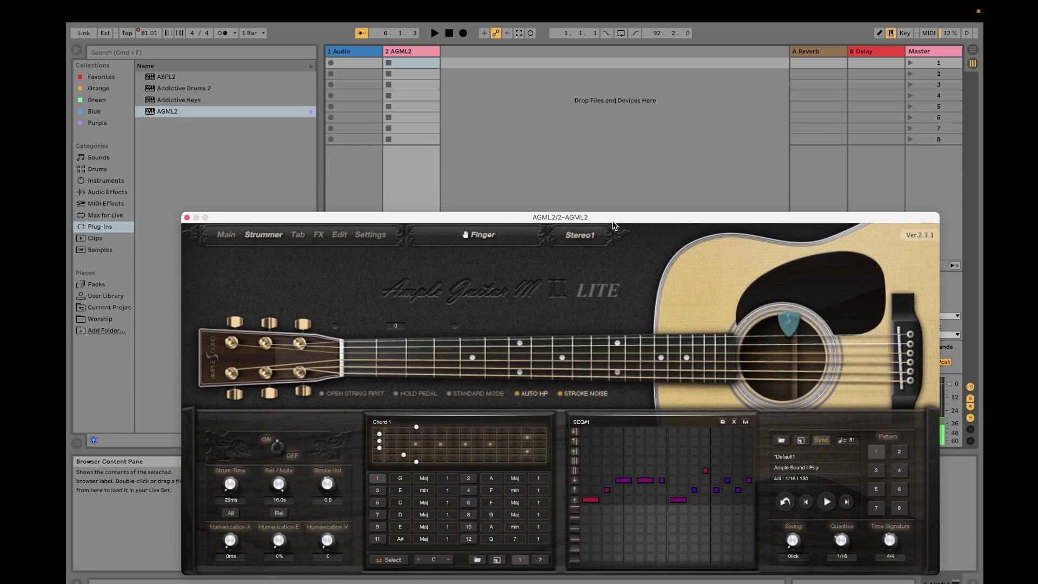
{"action": "left_click", "coordinate": [973, 49]}
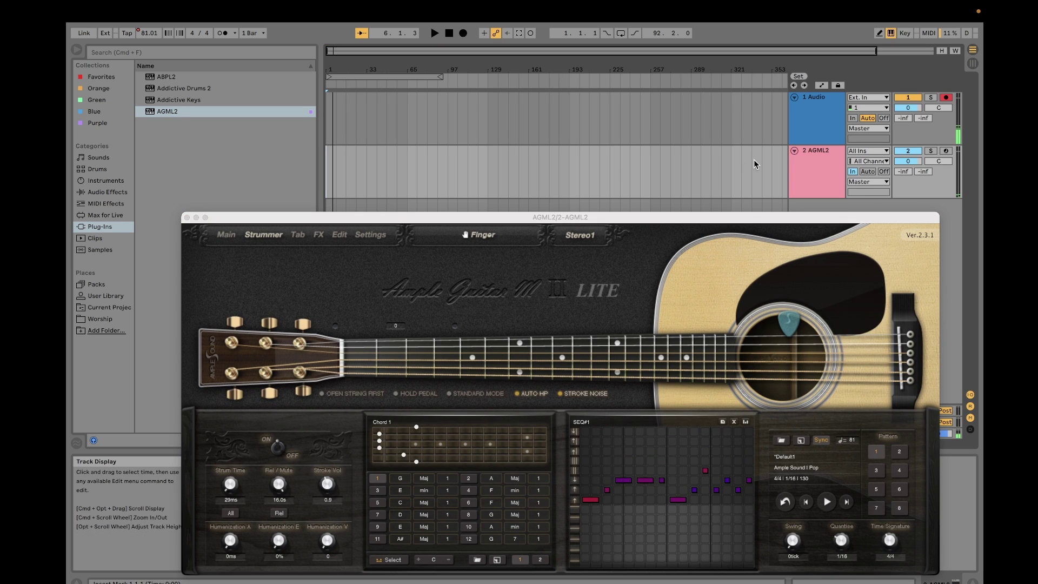
{"action": "left_click", "coordinate": [823, 179]}
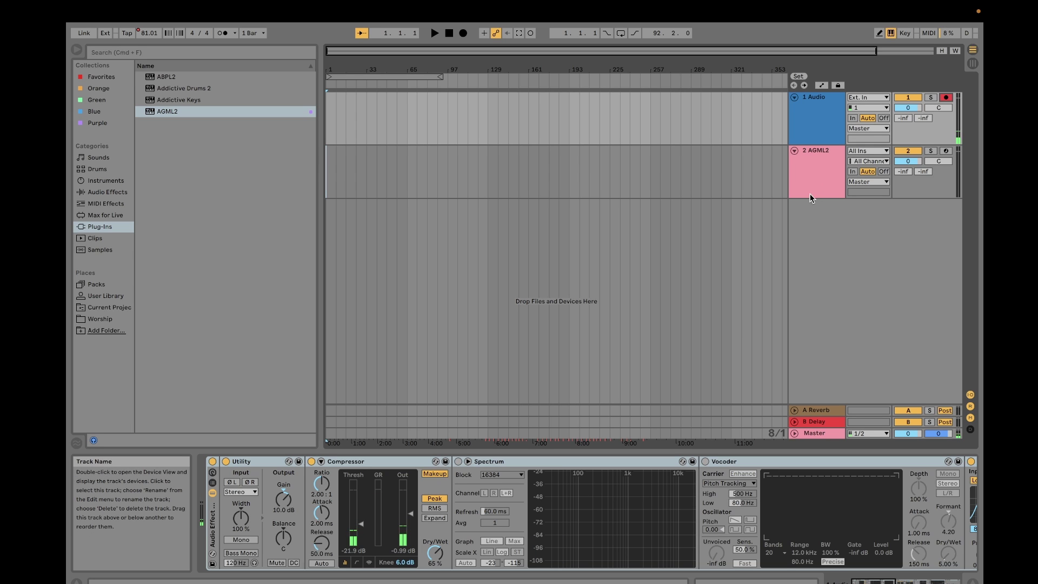
Insert a new audio track, 3 Audio, and select the AGML2 track
{"action": "right_click", "coordinate": [813, 219]}
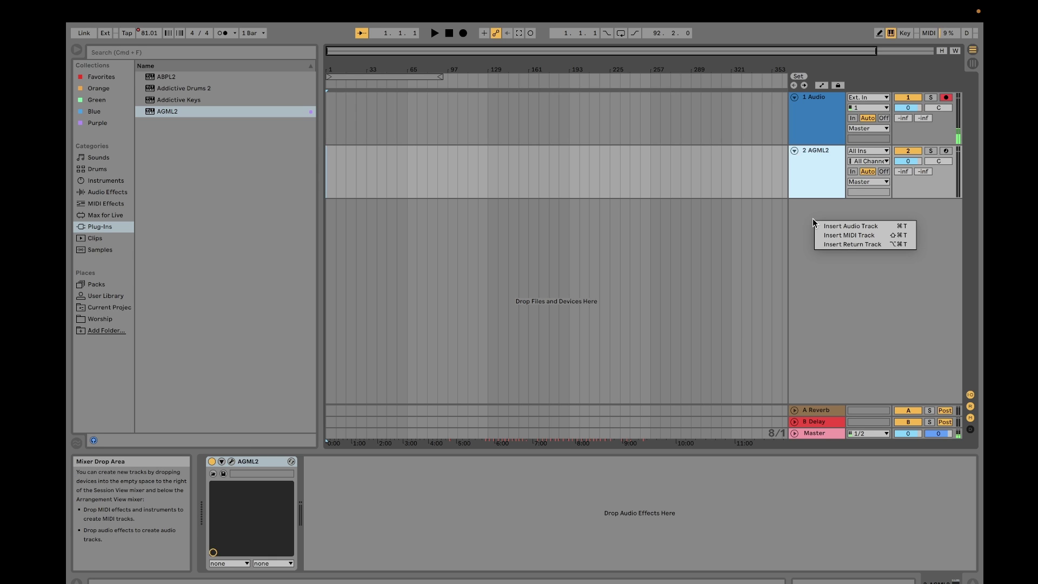
{"action": "left_click", "coordinate": [837, 225]}
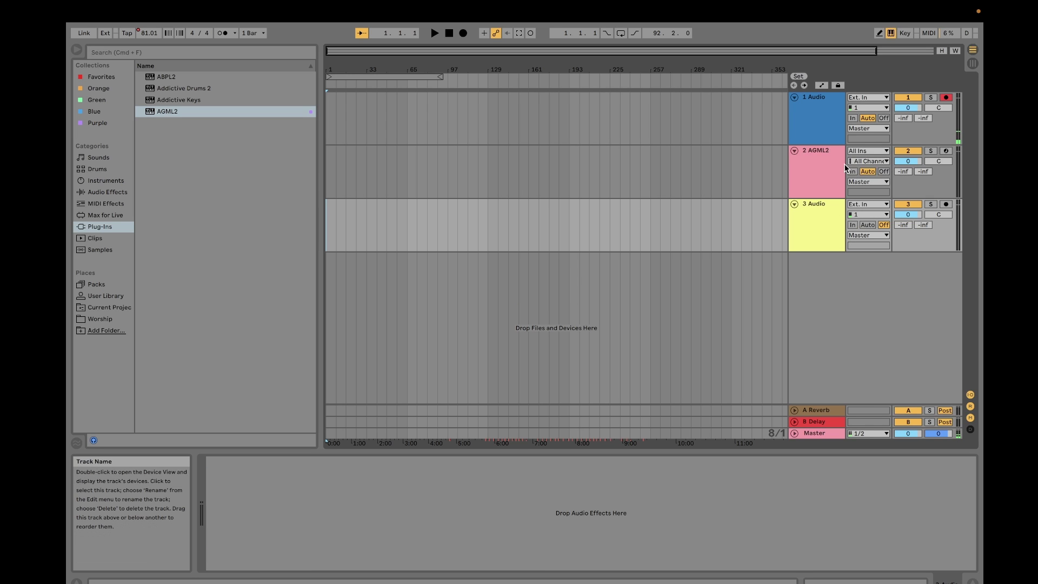
{"action": "left_click", "coordinate": [828, 169]}
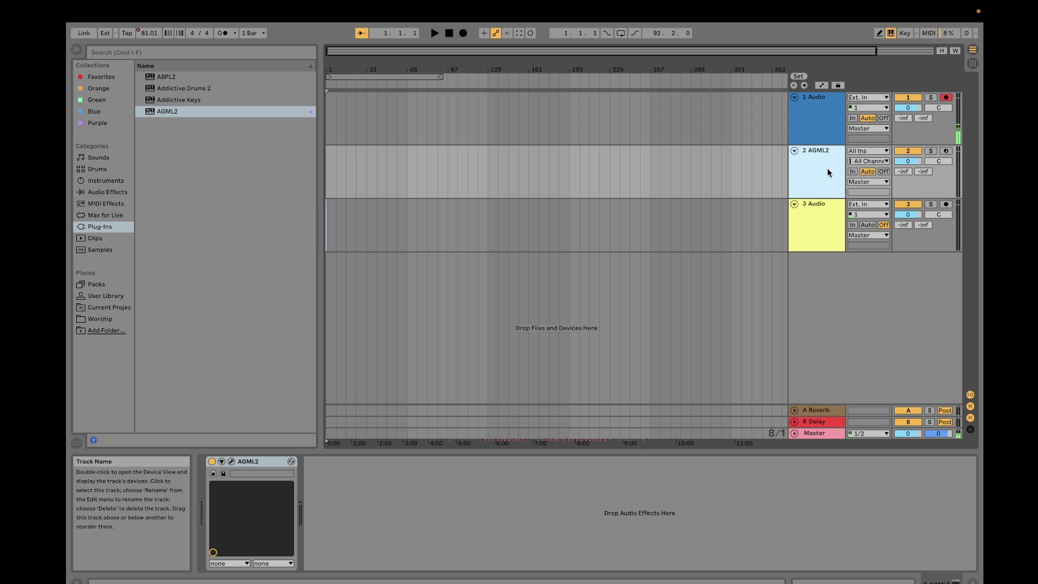
Set 3 Audio's input to 2-AGML2 and arm it for recording
{"action": "left_click", "coordinate": [877, 203]}
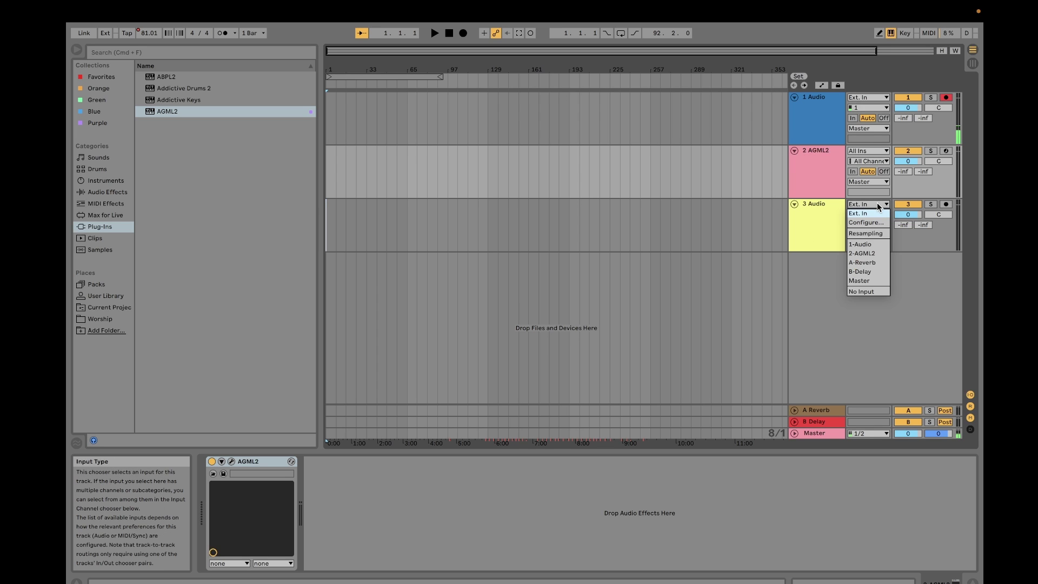
{"action": "left_click", "coordinate": [867, 253]}
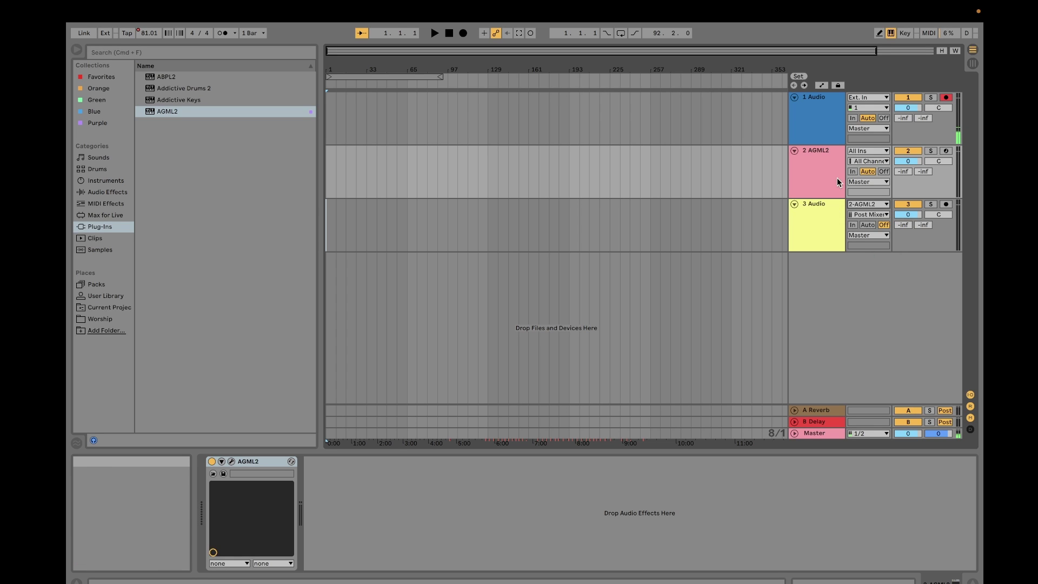
{"action": "left_click", "coordinate": [946, 205]}
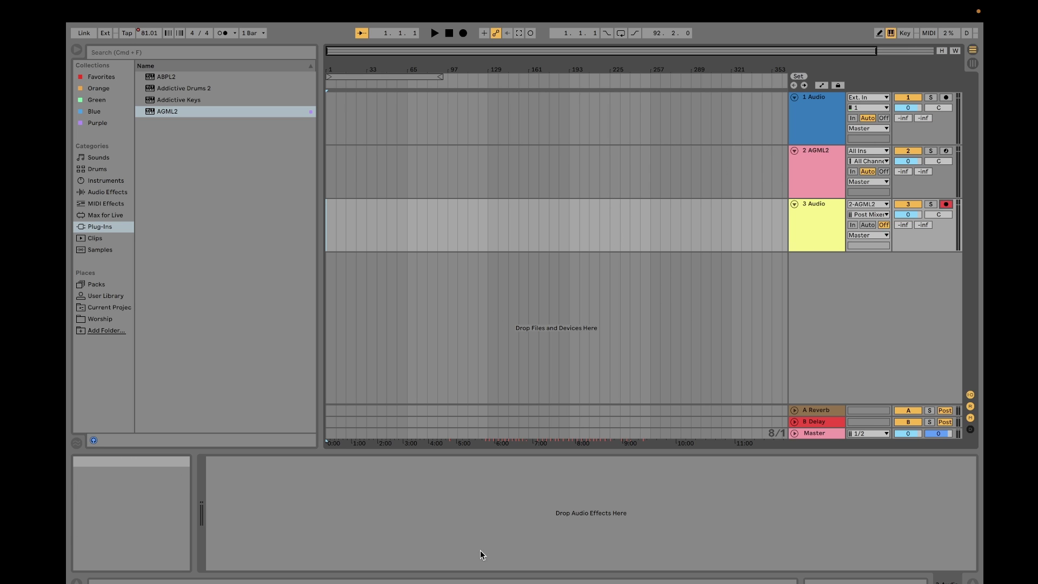
Select the AGML2 track, open its guitar window and start arrangement recording
{"action": "left_click", "coordinate": [823, 196]}
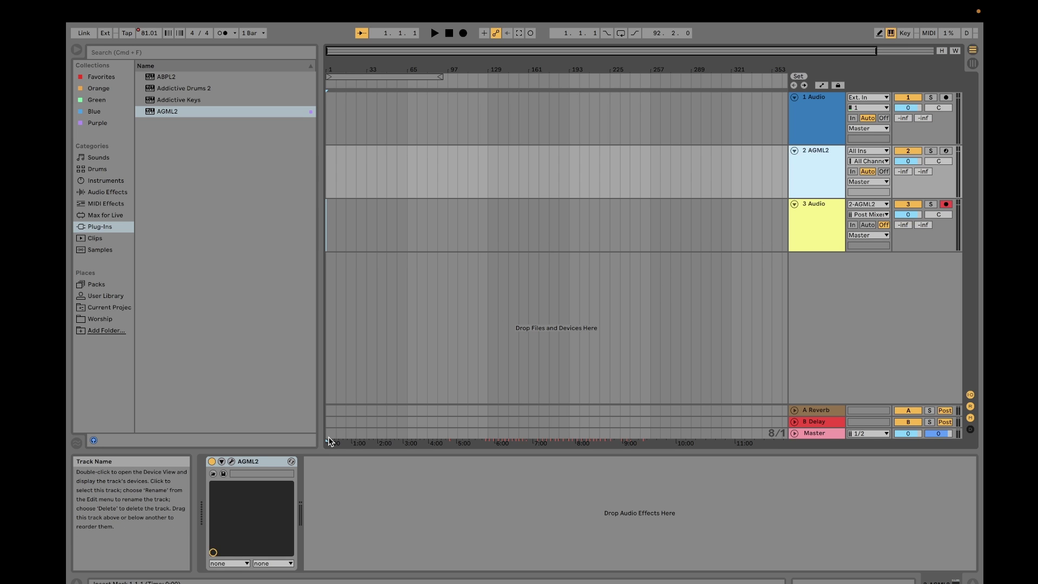
{"action": "left_click", "coordinate": [232, 462]}
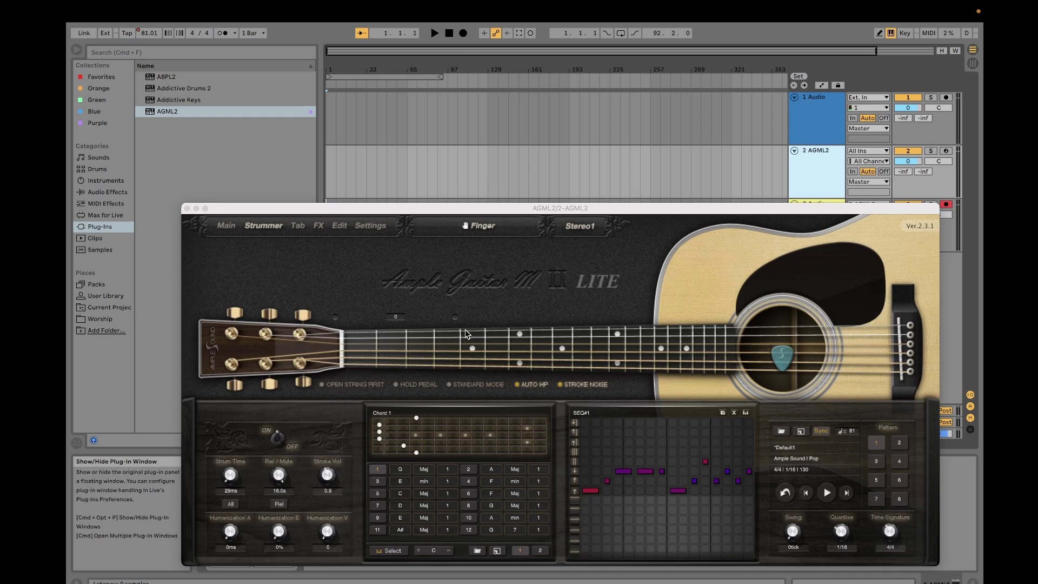
{"action": "left_click", "coordinate": [463, 33]}
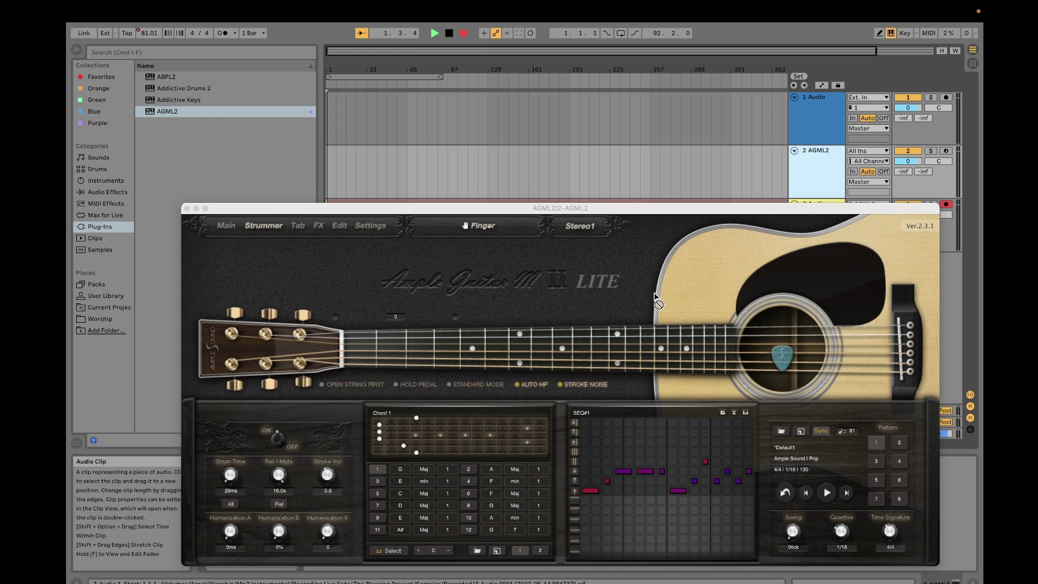
Strum through chords 1, 3, 5 and 7, stop the sequence and close the guitar window
{"action": "left_click", "coordinate": [828, 494]}
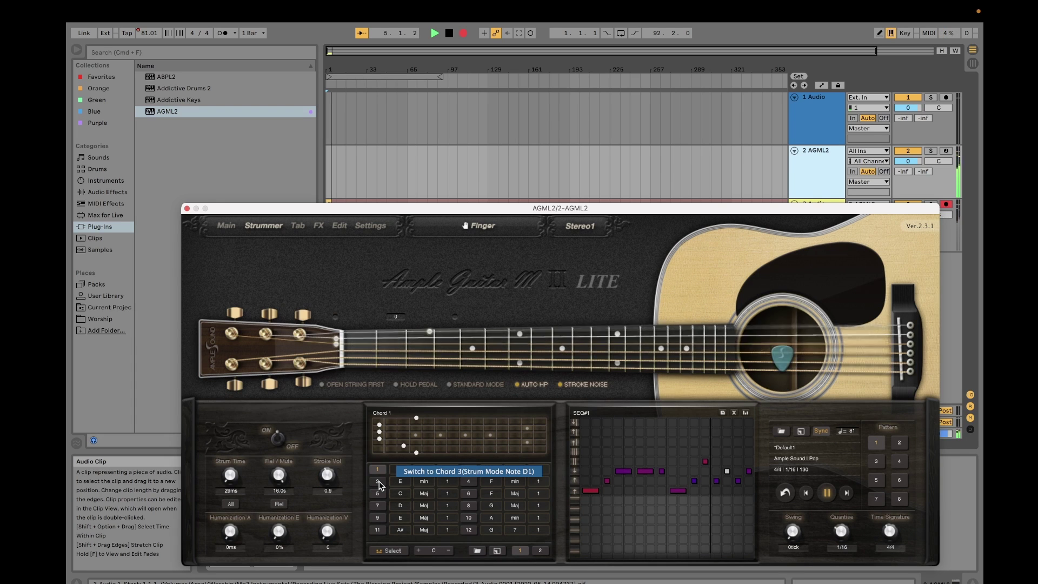
{"action": "left_click", "coordinate": [380, 485]}
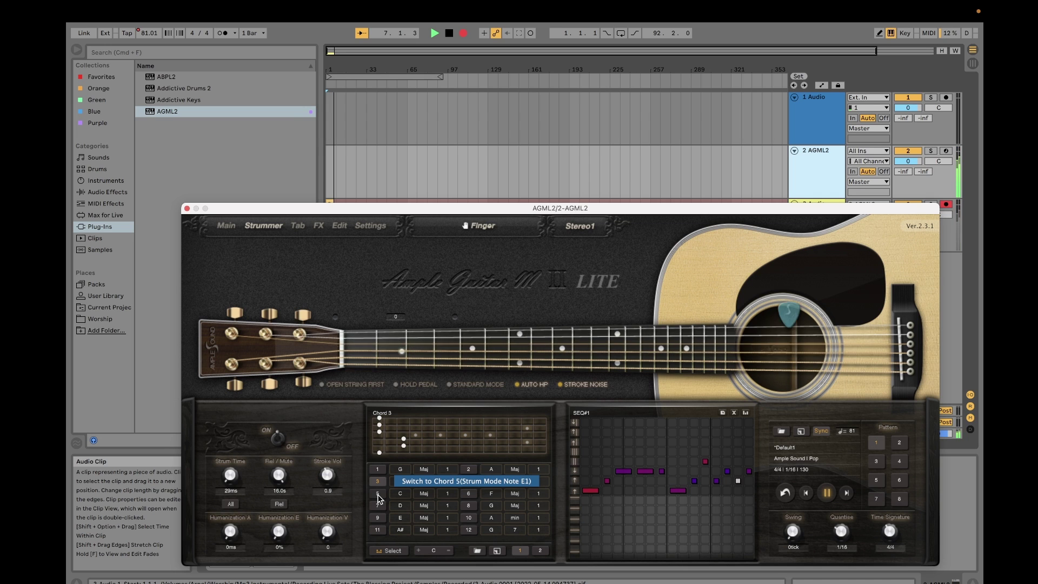
{"action": "left_click", "coordinate": [378, 494]}
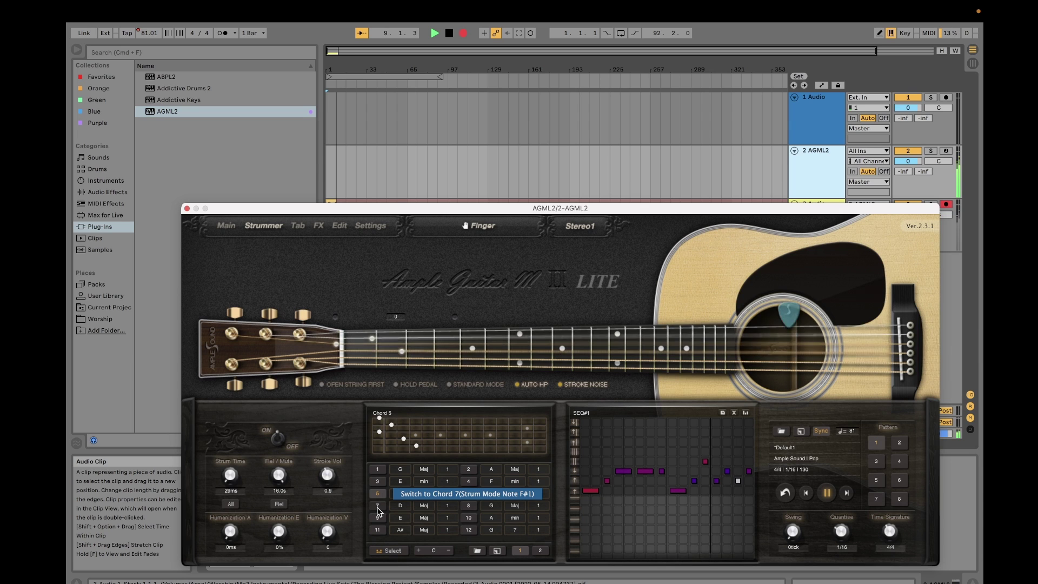
{"action": "left_click", "coordinate": [377, 509]}
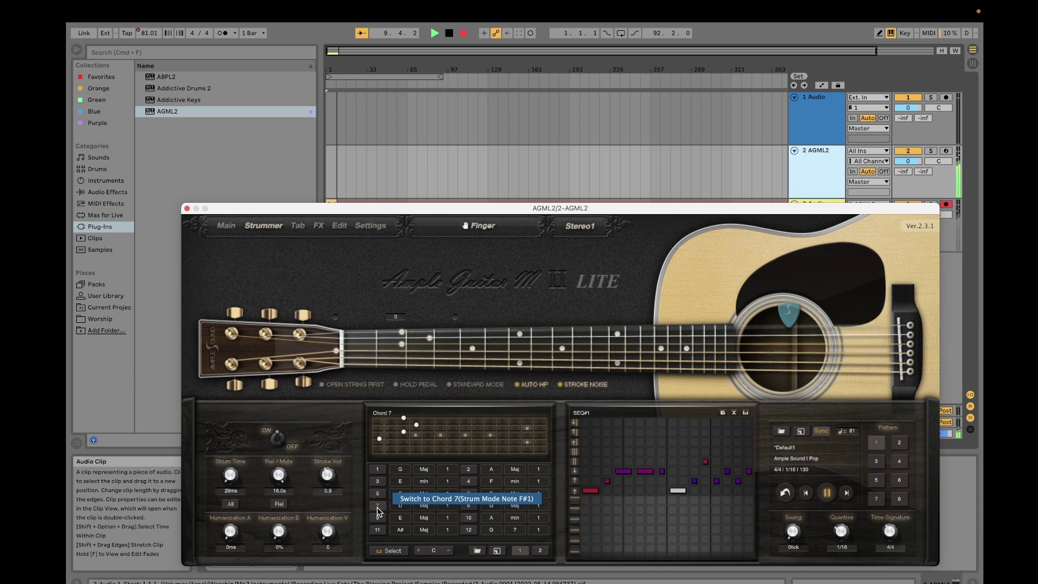
{"action": "left_click", "coordinate": [827, 493]}
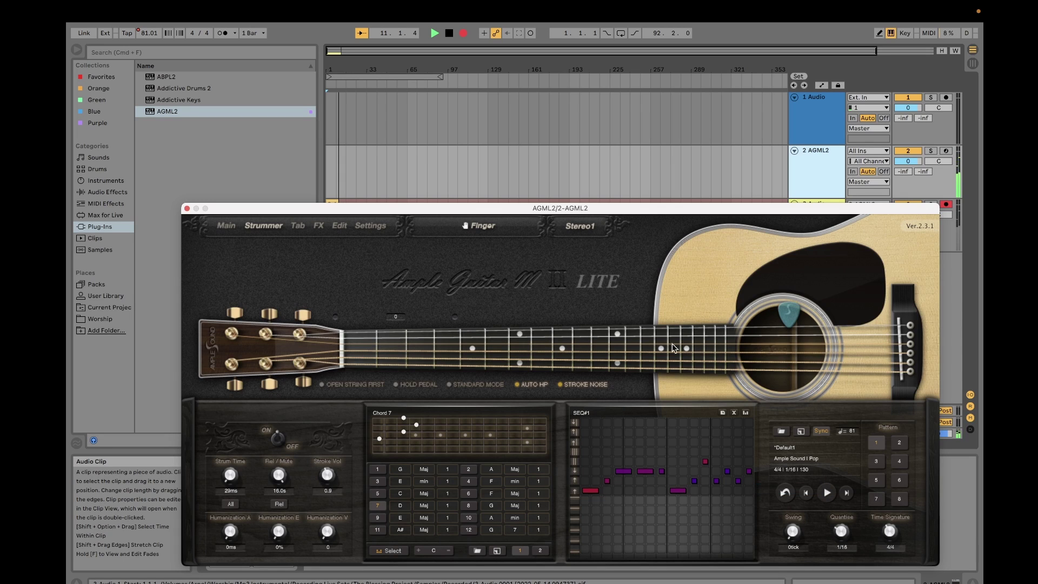
{"action": "left_click", "coordinate": [187, 209]}
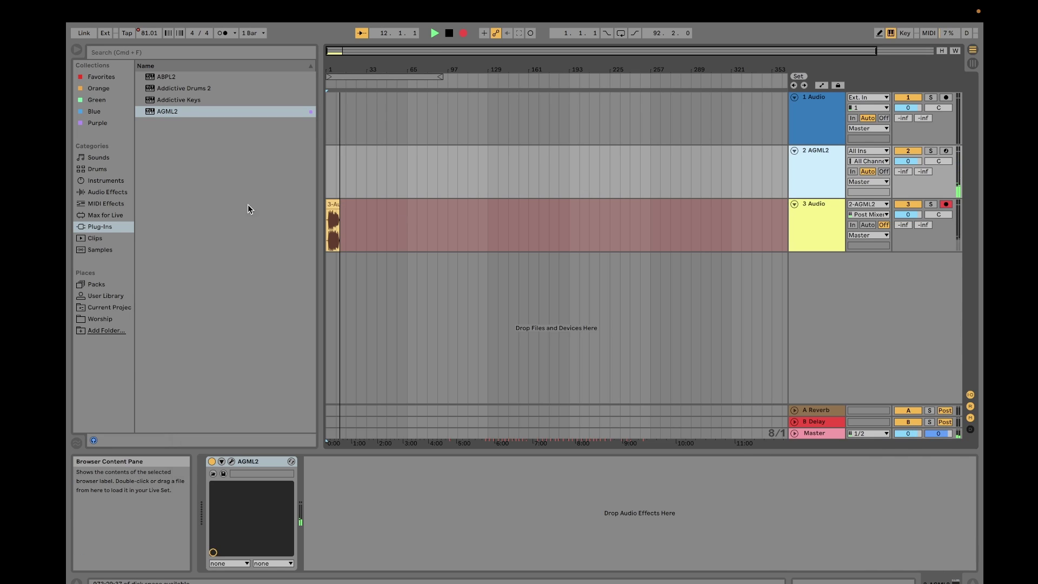
Arm 1 Audio instead of 3 Audio and select the recorded 3 Audio clip
{"action": "left_click", "coordinate": [946, 99]}
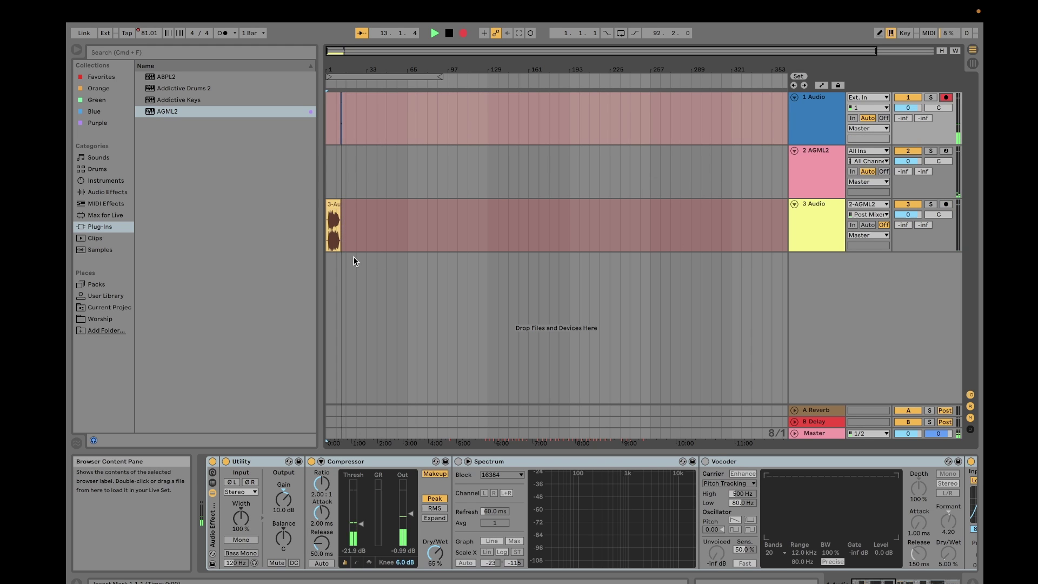
{"action": "mouse_move", "coordinate": [448, 27]}
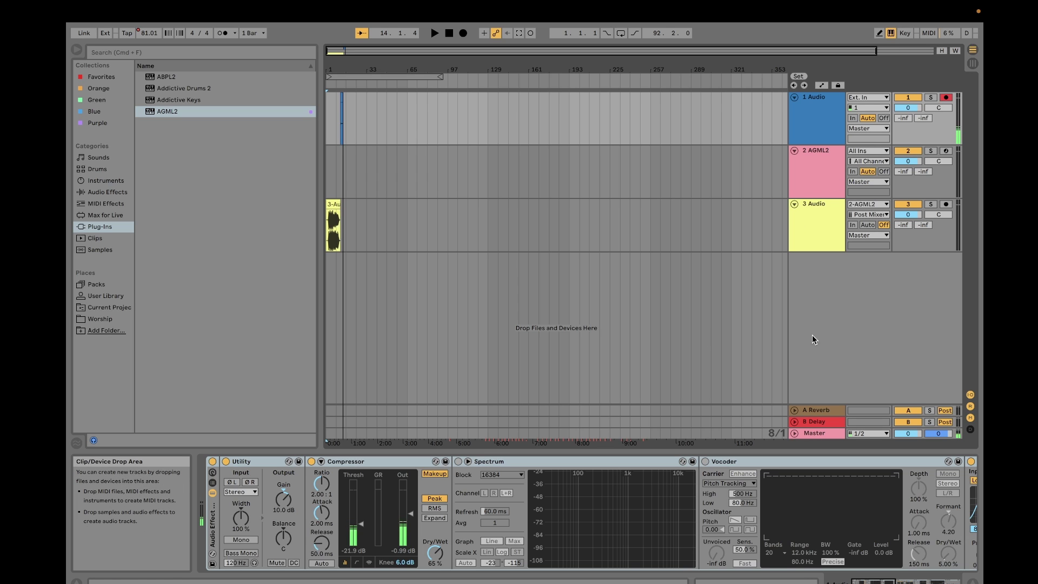
{"action": "left_click", "coordinate": [331, 237]}
{"action": "left_click", "coordinate": [331, 237]}
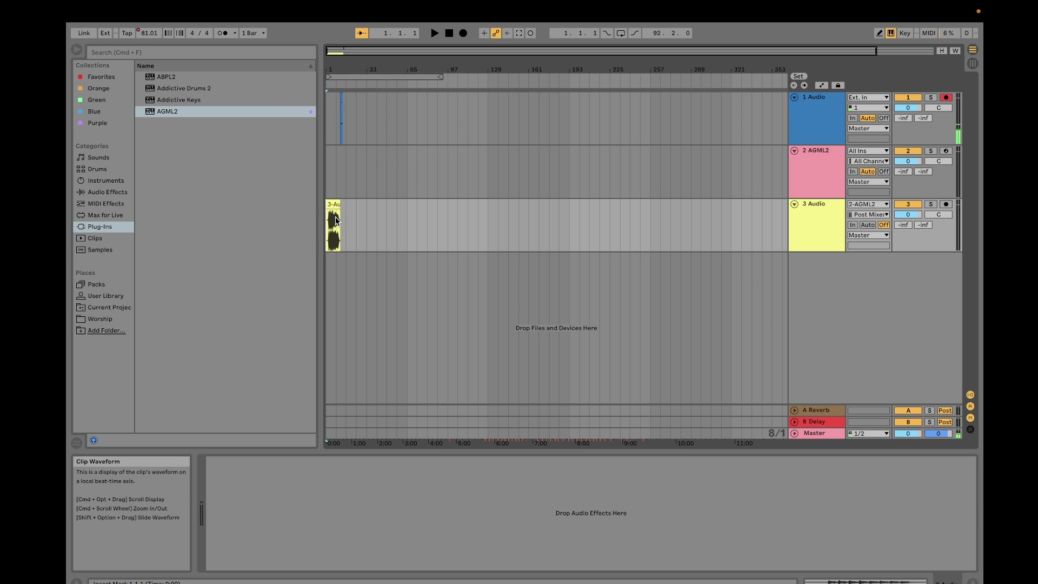
Play back the recorded guitar clip, stop, then delete the 3 Audio track
{"action": "left_click", "coordinate": [435, 34]}
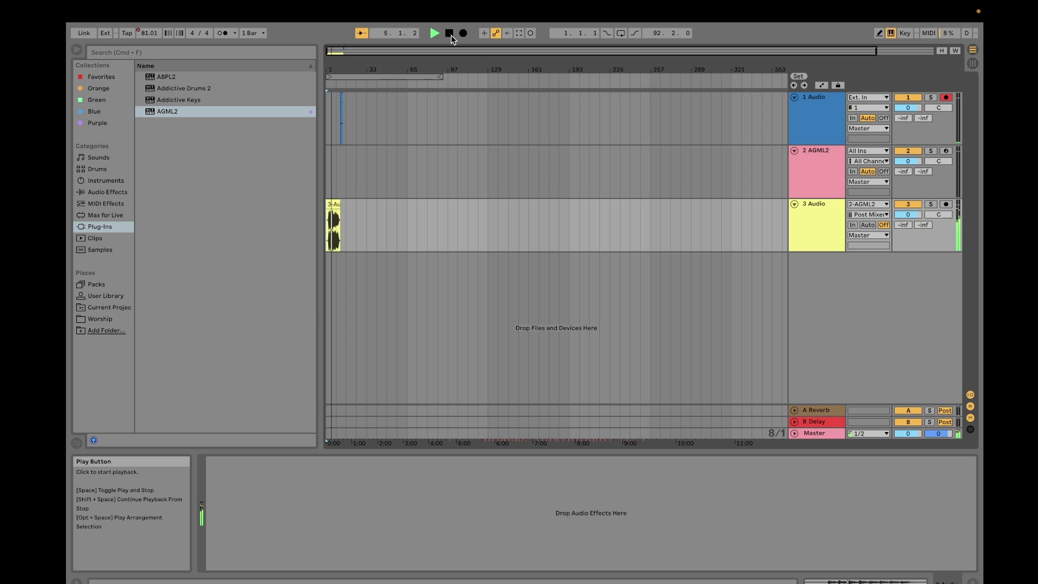
{"action": "left_click", "coordinate": [450, 33]}
{"action": "left_click", "coordinate": [815, 233]}
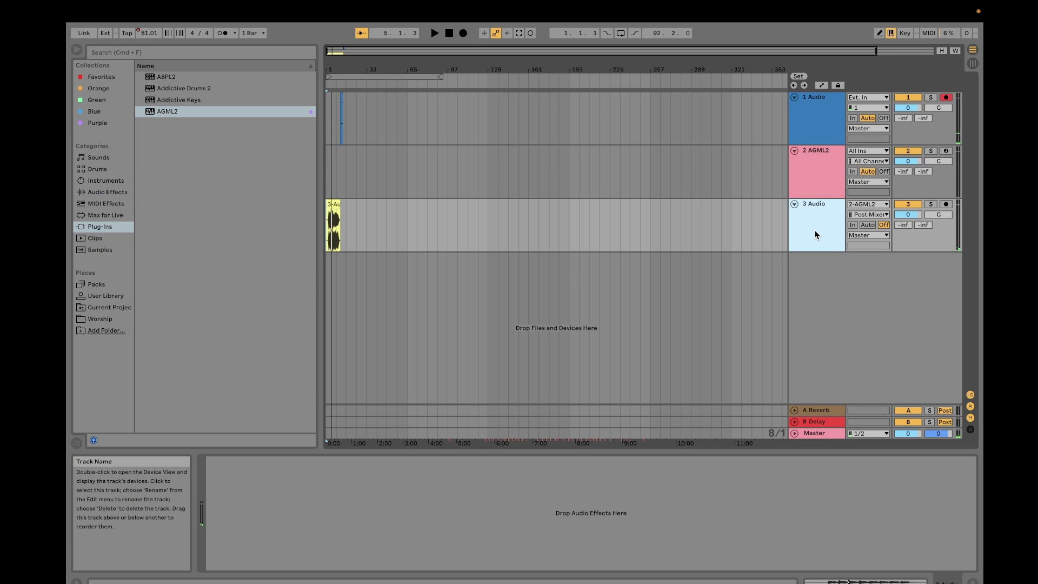
{"action": "key", "text": "Delete"}
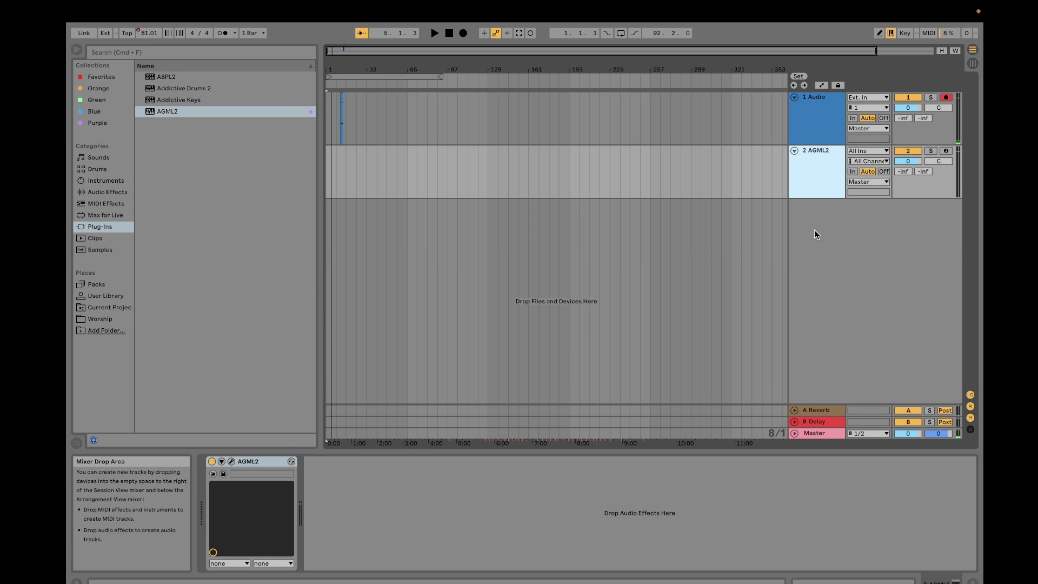
Open the AGML2 plug-in window, raise it, and preview strum pattern 2
{"action": "left_click", "coordinate": [231, 462]}
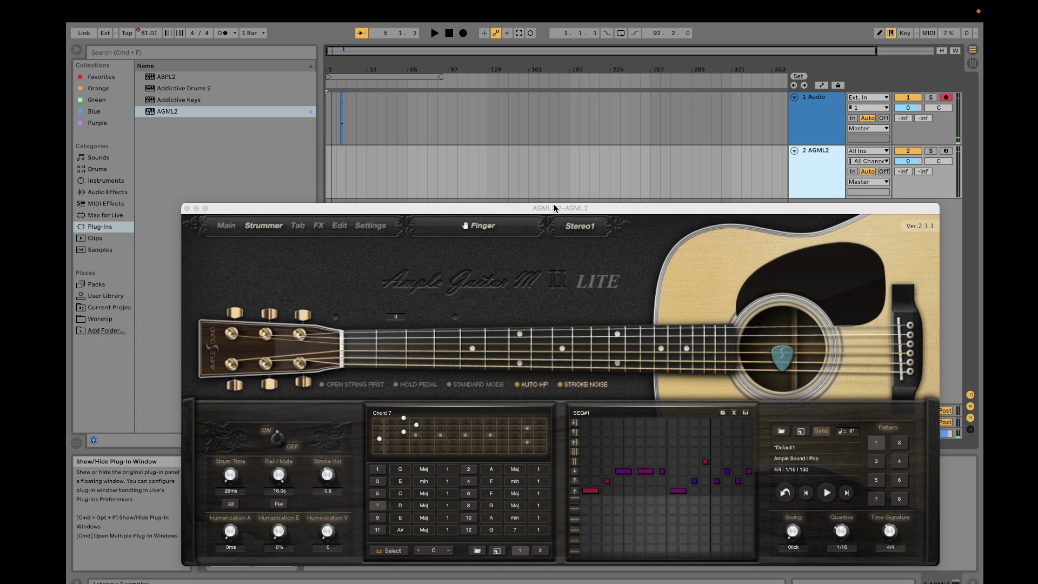
{"action": "left_click_drag", "start_coordinate": [554, 204], "coordinate": [563, 97]}
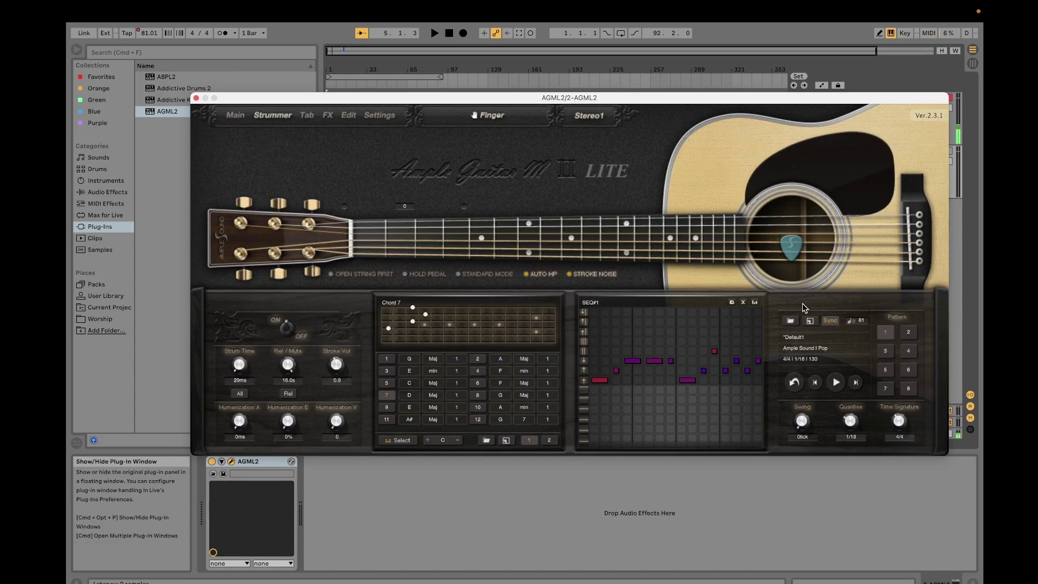
{"action": "left_click", "coordinate": [908, 335]}
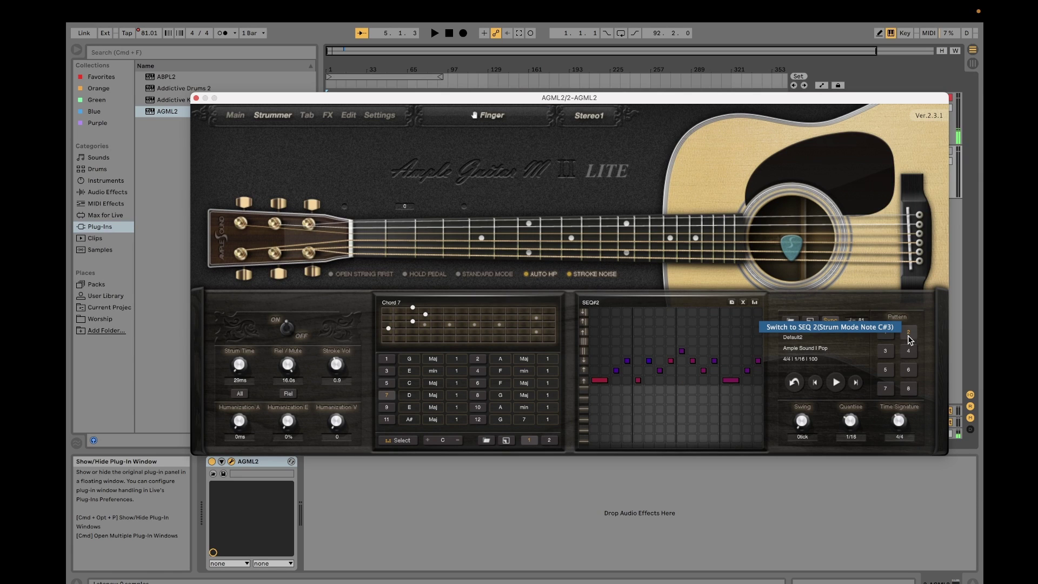
{"action": "left_click", "coordinate": [836, 383]}
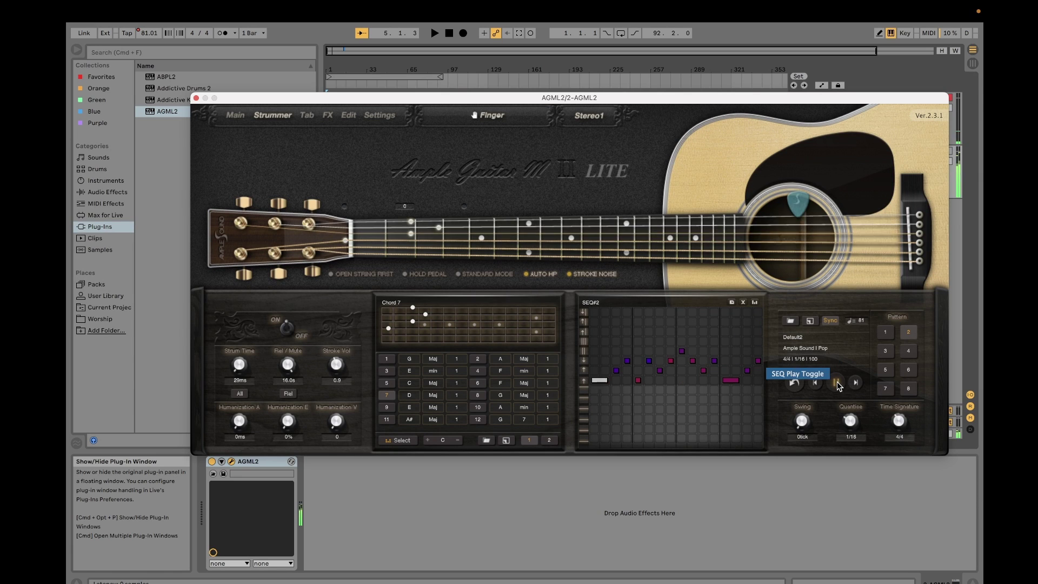
Audition strum patterns 3, 4 and 5, stop the preview on pattern 5, then pick the Main tab
{"action": "left_click", "coordinate": [885, 353]}
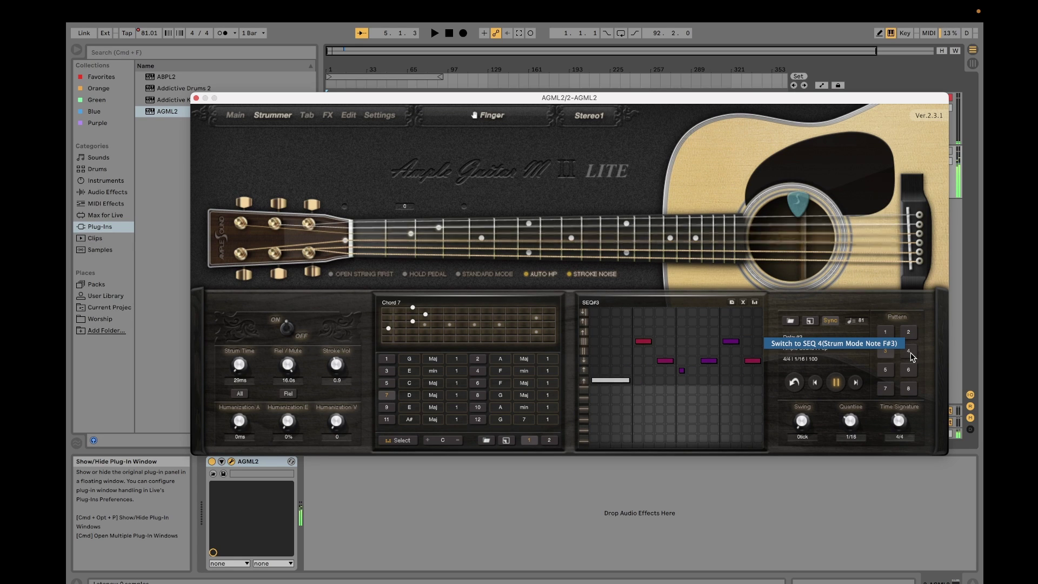
{"action": "left_click", "coordinate": [911, 353]}
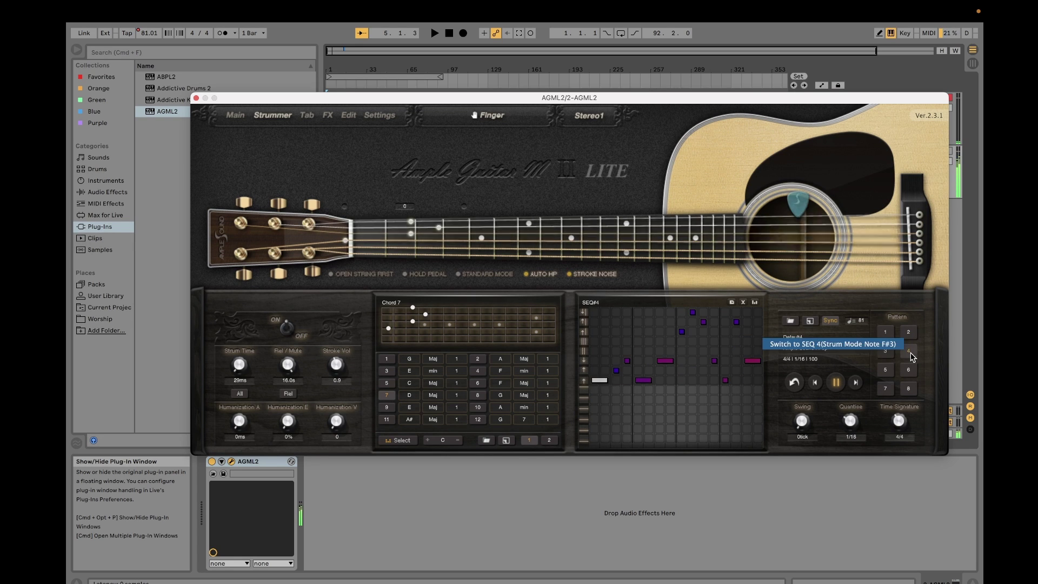
{"action": "left_click", "coordinate": [887, 371]}
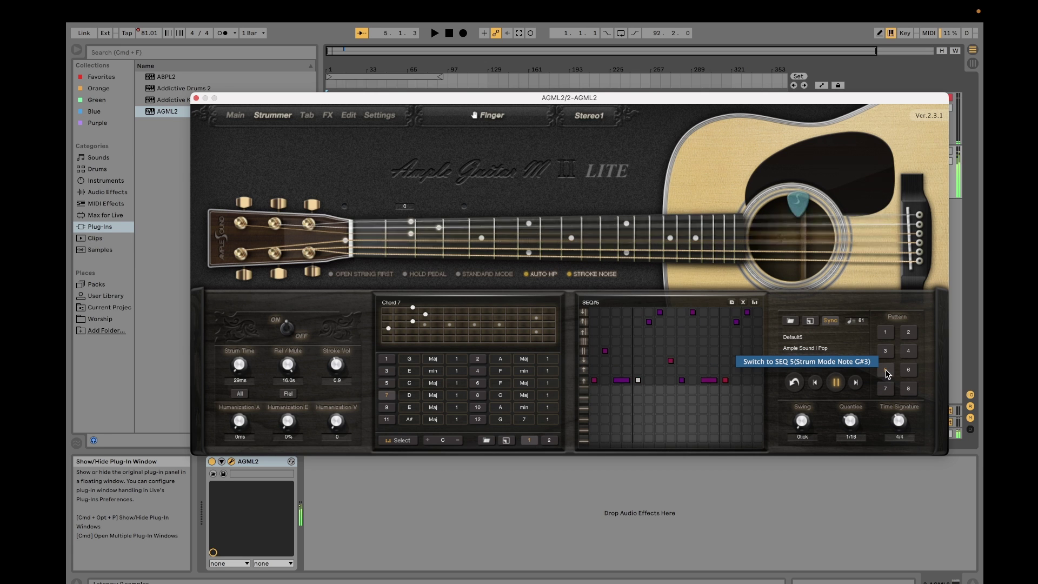
{"action": "left_click", "coordinate": [837, 383]}
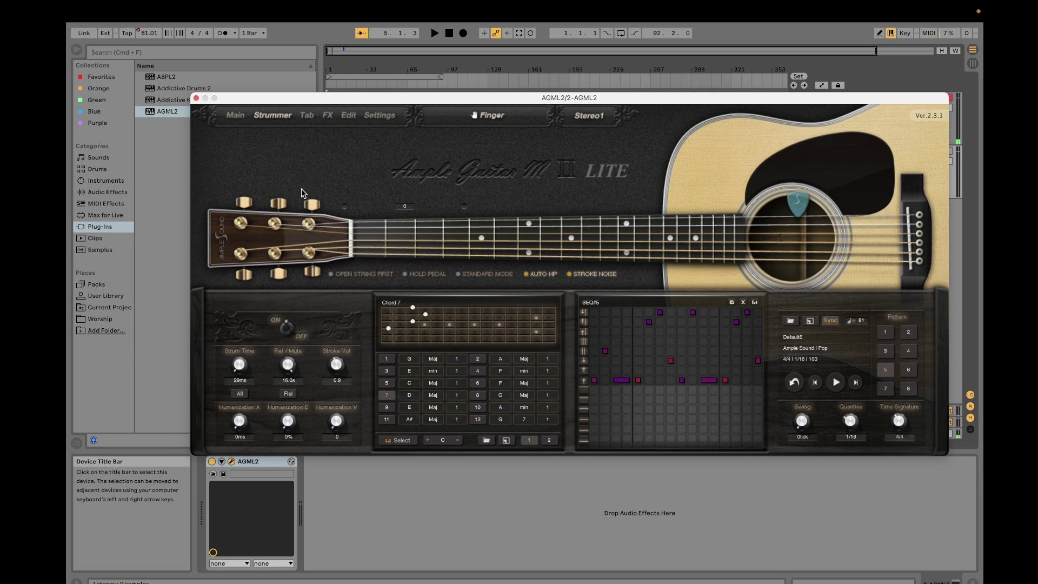
{"action": "left_click", "coordinate": [273, 117]}
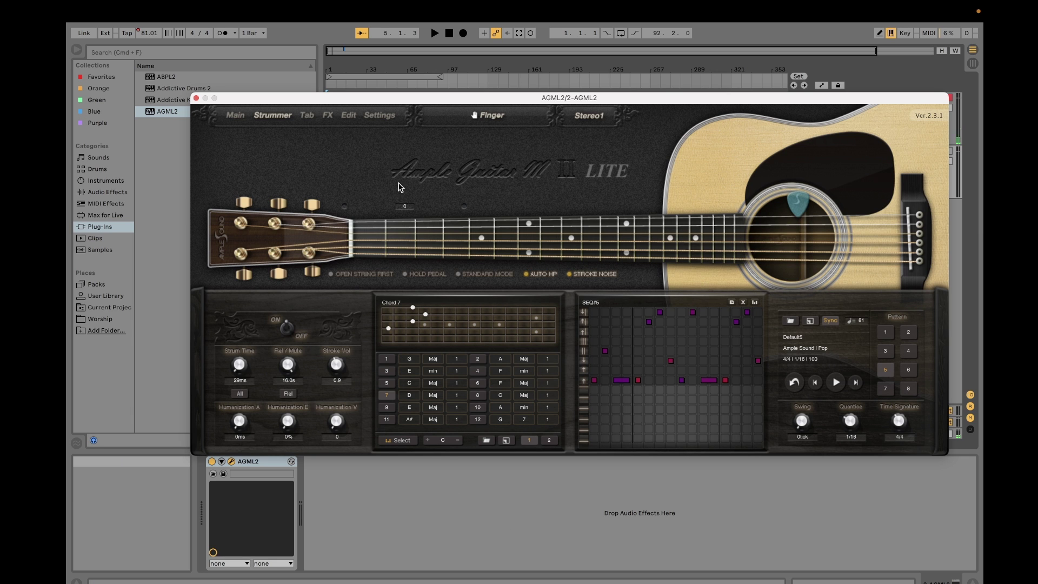
Toggle the AGML2 Main and Strummer pages, then close the guitar plug-in window
{"action": "left_click", "coordinate": [240, 117]}
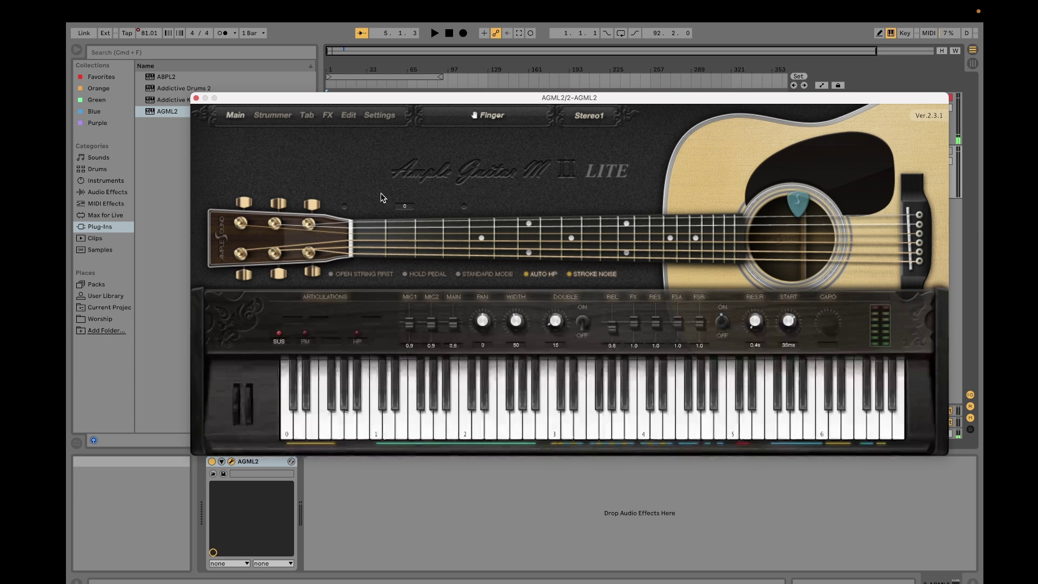
{"action": "left_click", "coordinate": [273, 115]}
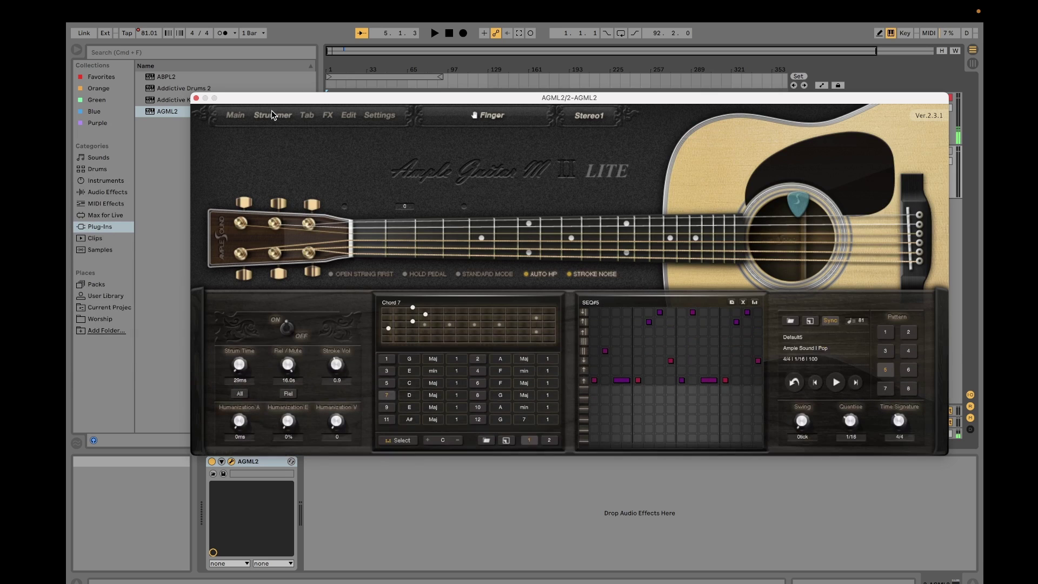
{"action": "left_click", "coordinate": [236, 117]}
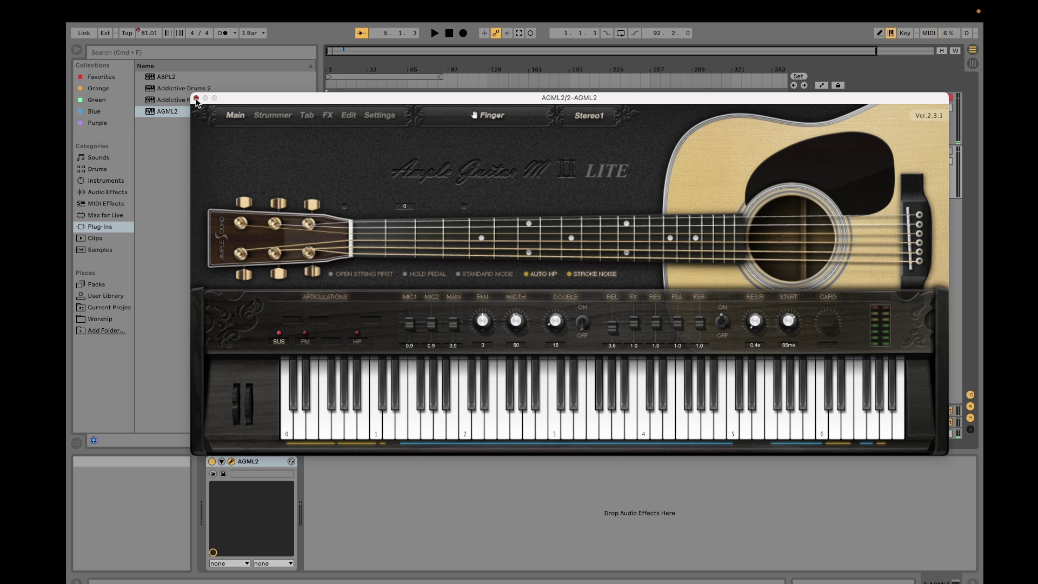
{"action": "left_click", "coordinate": [196, 98]}
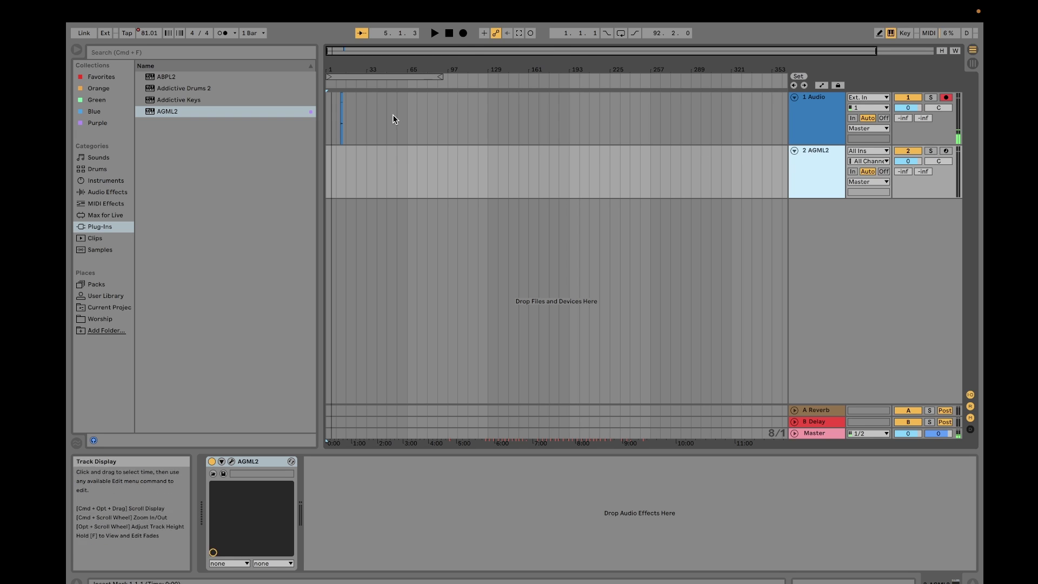
Arm 2 AGML2 and record a new clip, 2-AGML2 3, into its first Session slot
{"action": "left_click_drag", "start_coordinate": [362, 121], "coordinate": [315, 123]}
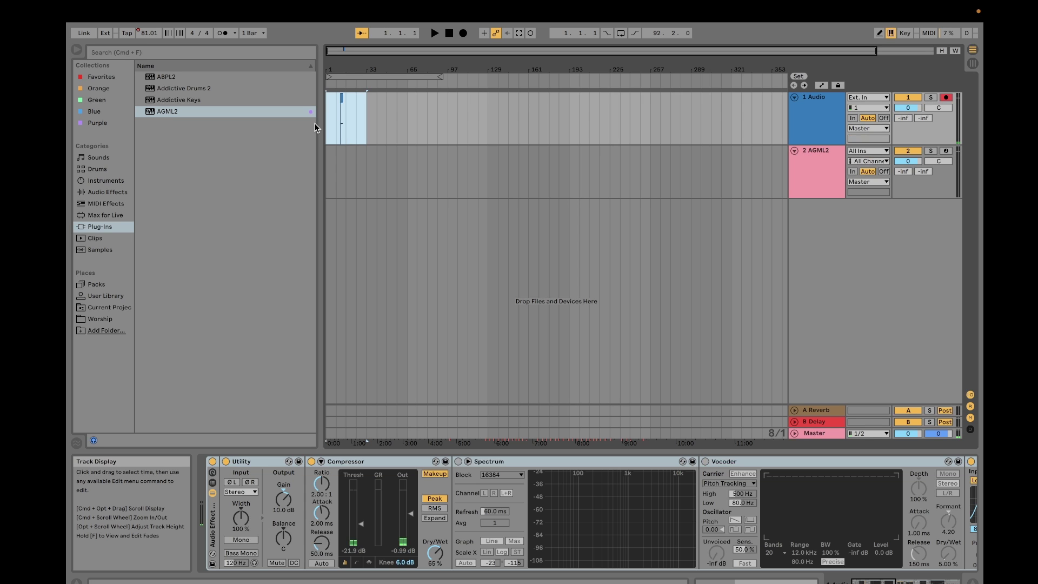
{"action": "left_click", "coordinate": [335, 171]}
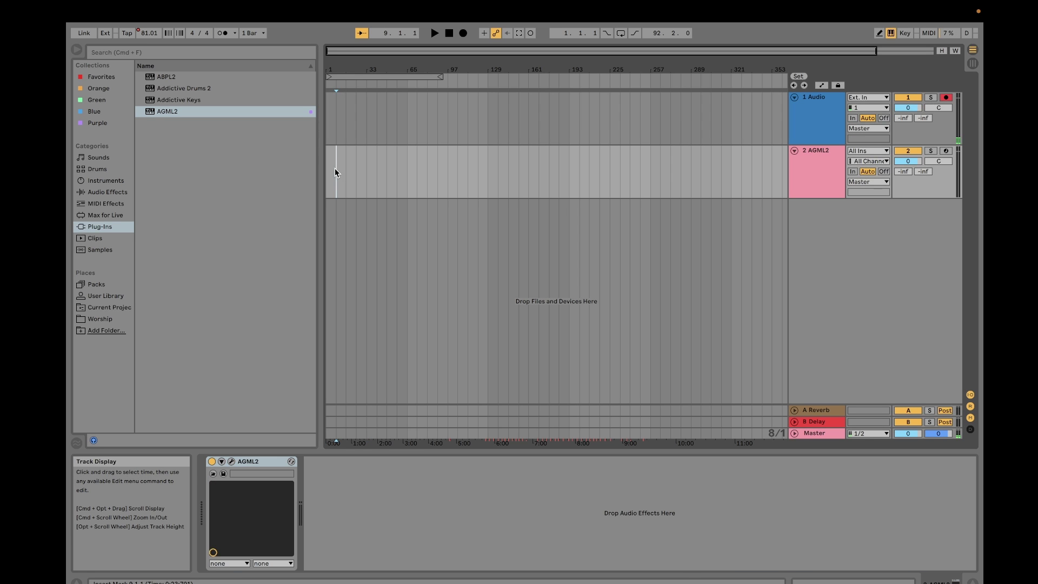
{"action": "left_click", "coordinate": [946, 151]}
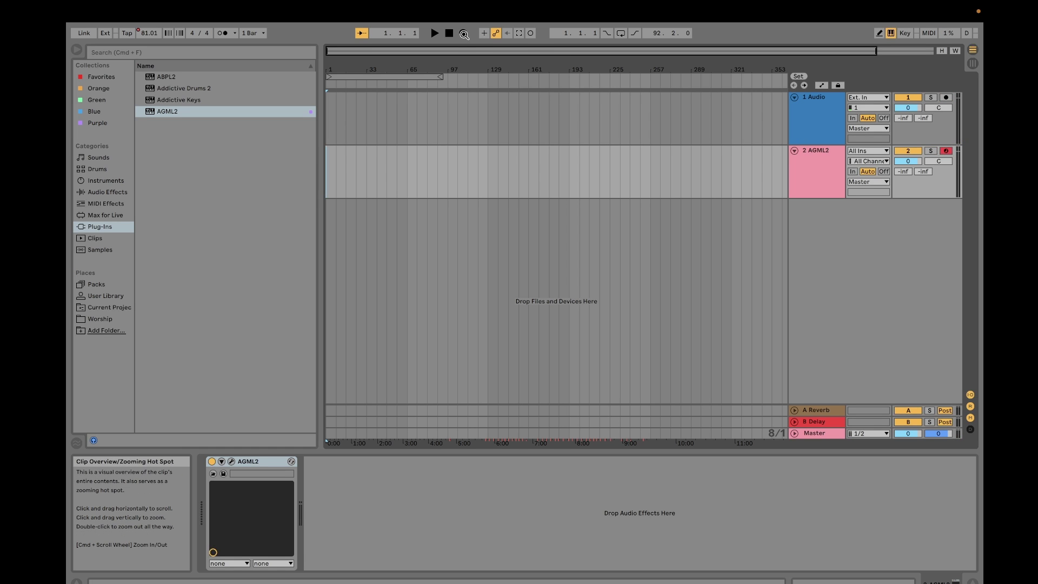
{"action": "key", "text": "space"}
{"action": "key", "text": "Tab"}
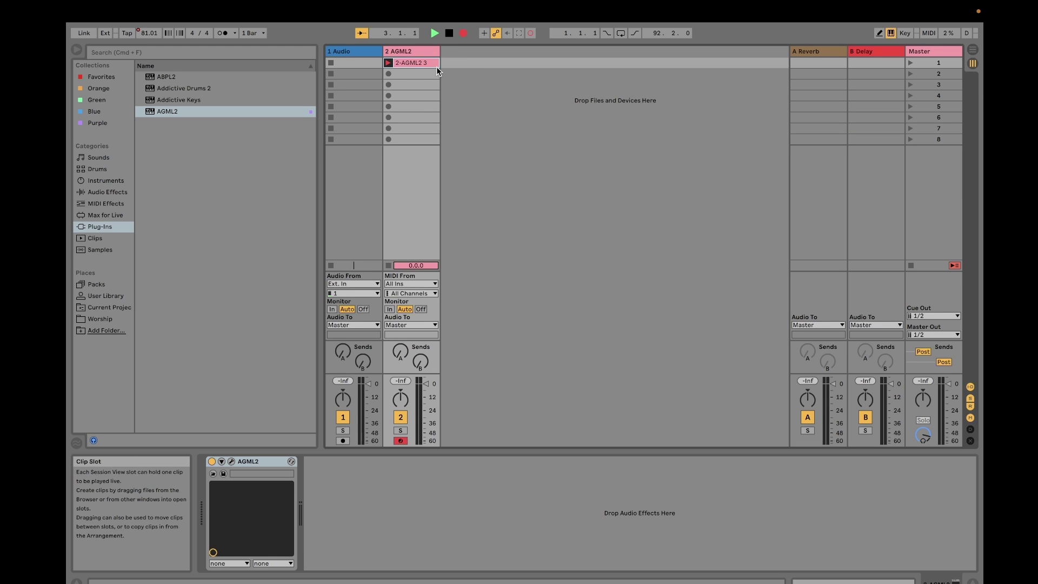
Stop recording the 7-bar 2-AGML2 3 clip, re-arm 1 Audio, and open the clip's notes
{"action": "left_click", "coordinate": [401, 63]}
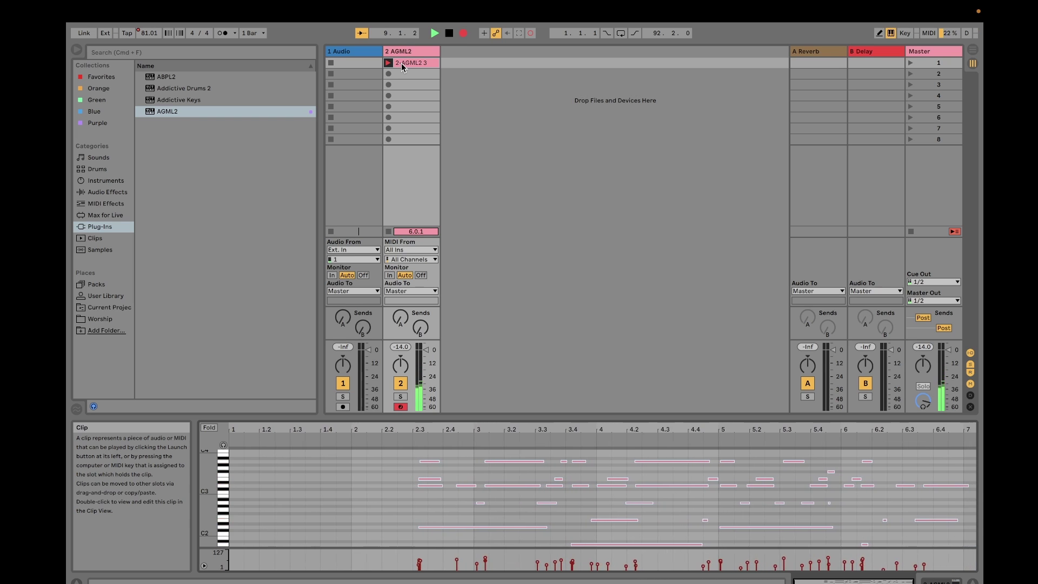
{"action": "left_click", "coordinate": [449, 33]}
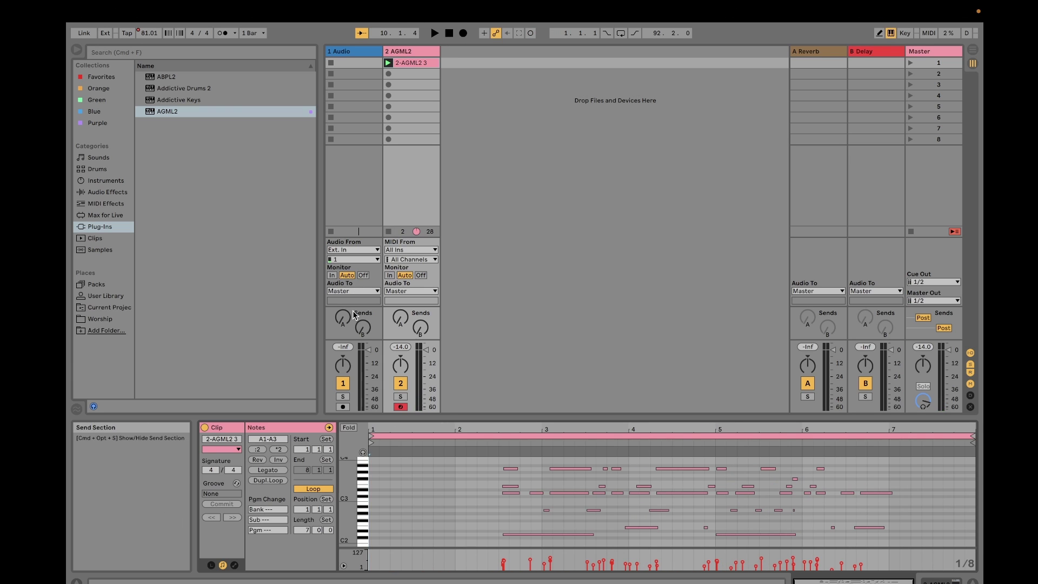
{"action": "left_click", "coordinate": [342, 407]}
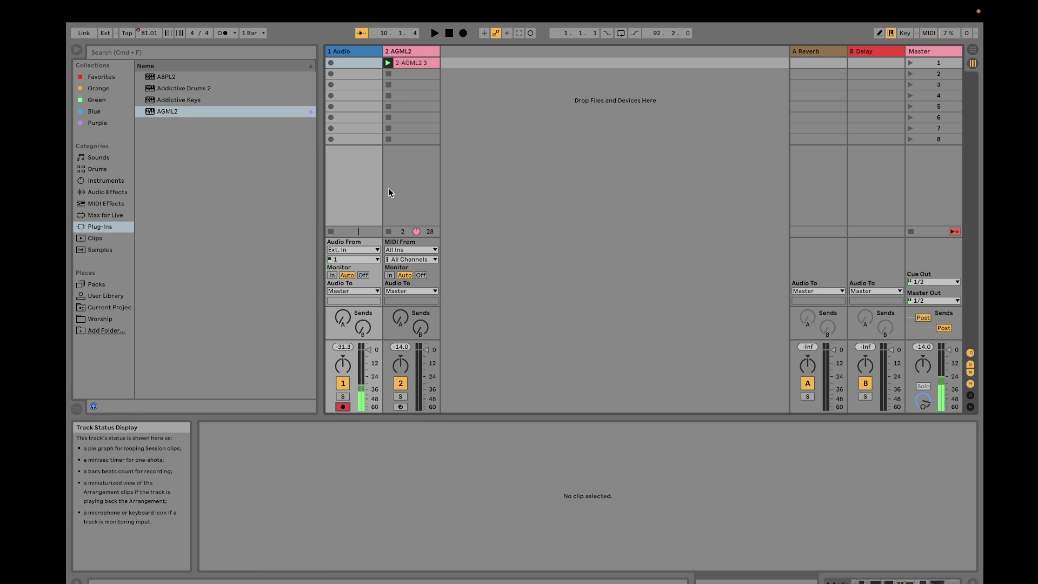
{"action": "left_click", "coordinate": [410, 65]}
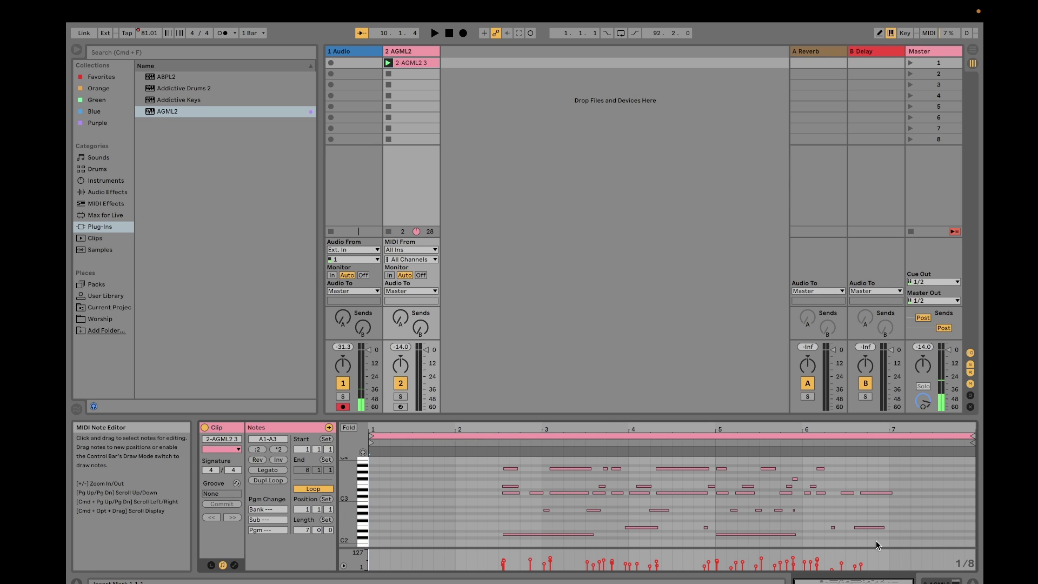
Select the recorded notes in the MIDI editor and quantize them to the grid
{"action": "left_click_drag", "start_coordinate": [864, 545], "coordinate": [505, 454]}
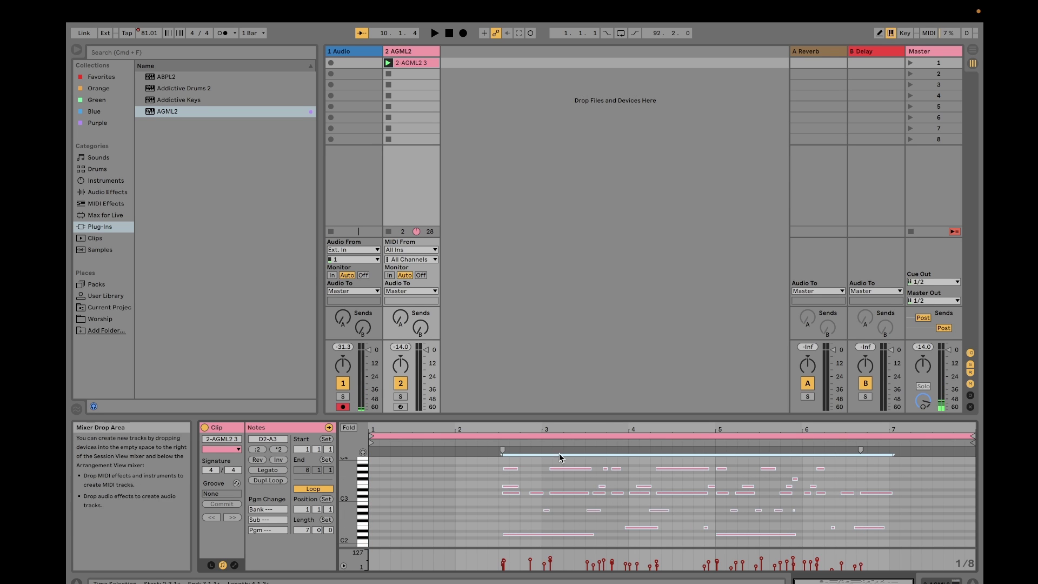
{"action": "right_click", "coordinate": [569, 491]}
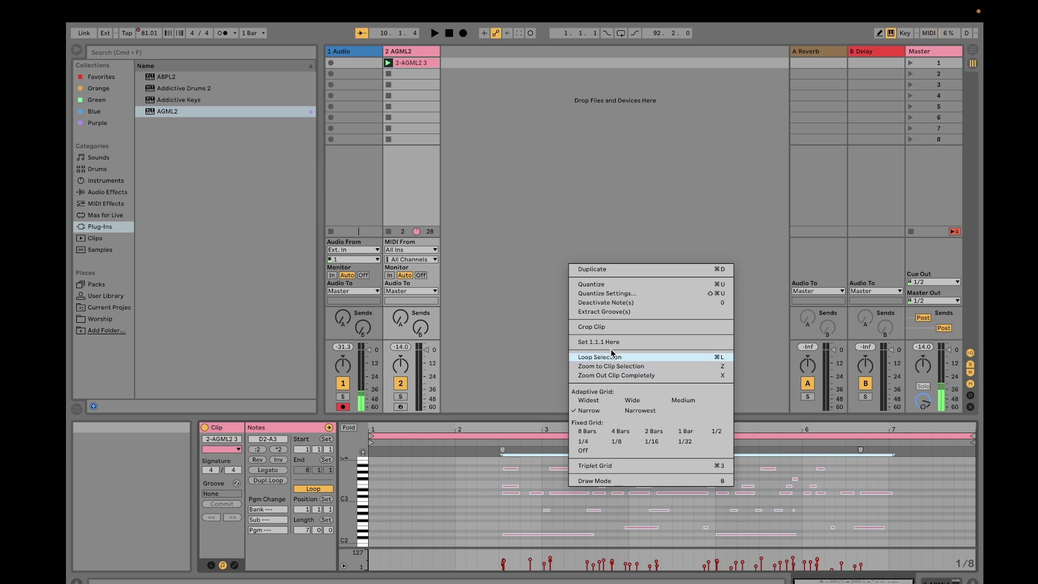
{"action": "left_click", "coordinate": [603, 285]}
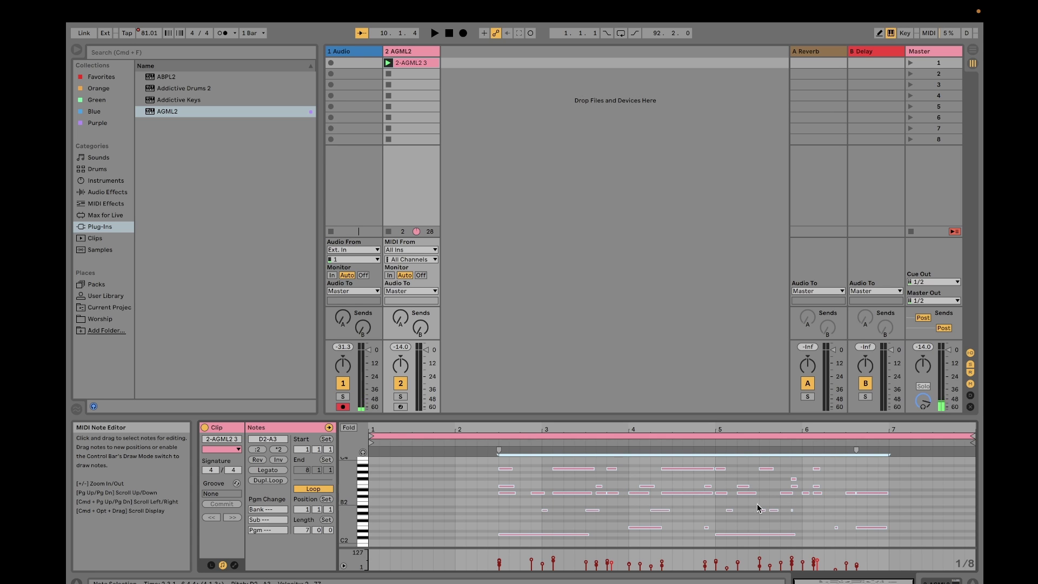
{"action": "left_click", "coordinate": [794, 452]}
Reselect the block of recorded notes and drag them to start near bar 1
{"action": "left_click", "coordinate": [547, 438]}
{"action": "left_click", "coordinate": [499, 459]}
{"action": "left_click_drag", "start_coordinate": [499, 459], "coordinate": [873, 540]}
{"action": "left_click_drag", "start_coordinate": [504, 467], "coordinate": [379, 471]}
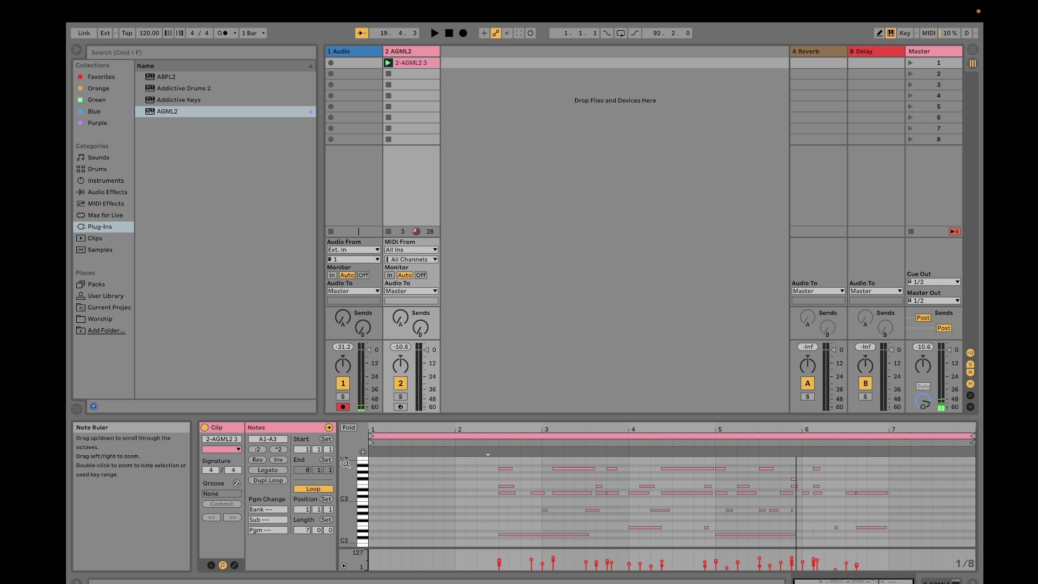